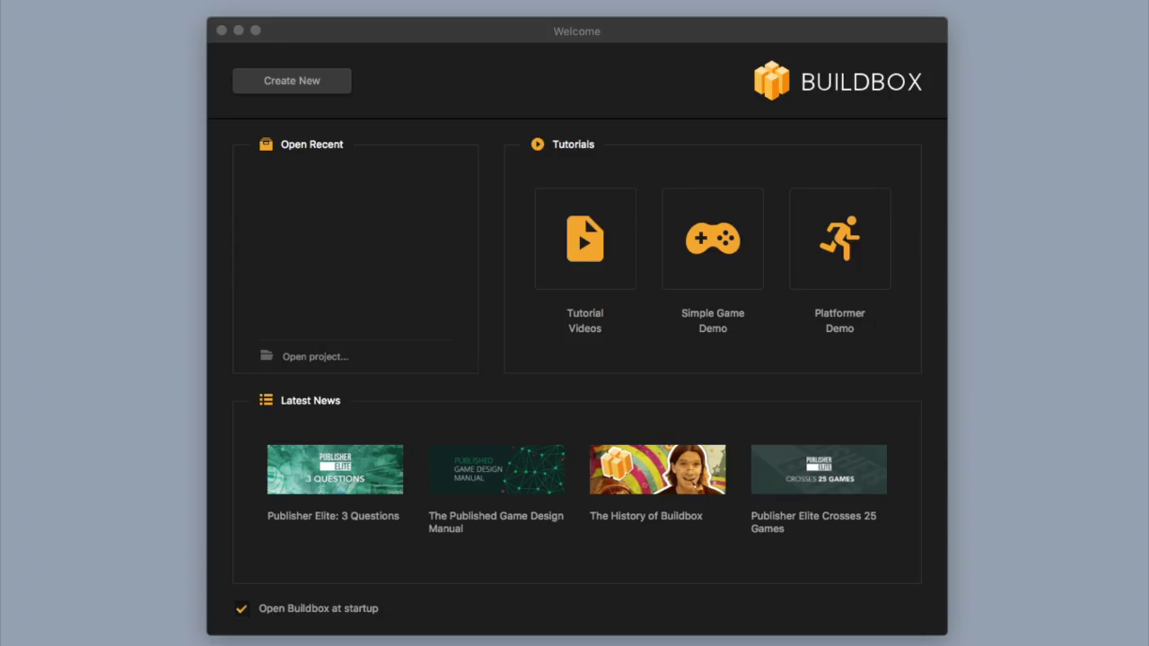
- Choose Create New on the Welcome screen to begin a new project
{"action": "left_click", "coordinate": [263, 84]}
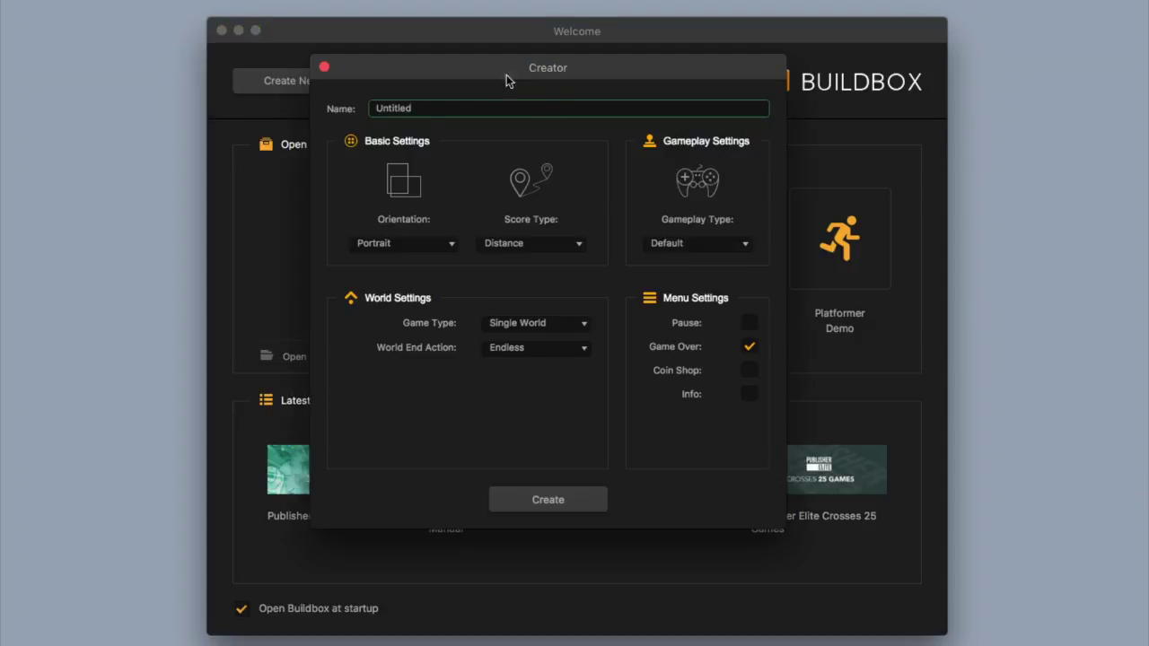
- Create the 'Space Shooter' project scoring Points Collected, Endless world end, with a Pause menu
{"action": "key", "text": "BackSpace"}
{"action": "key", "text": "BackSpace"}
{"action": "key", "text": "BackSpace"}
{"action": "key", "text": "BackSpace"}
{"action": "key", "text": "BackSpace"}
{"action": "key", "text": "BackSpace"}
{"action": "key", "text": "BackSpace"}
{"action": "key", "text": "BackSpace"}
{"action": "type", "text": "Space Shooter"}
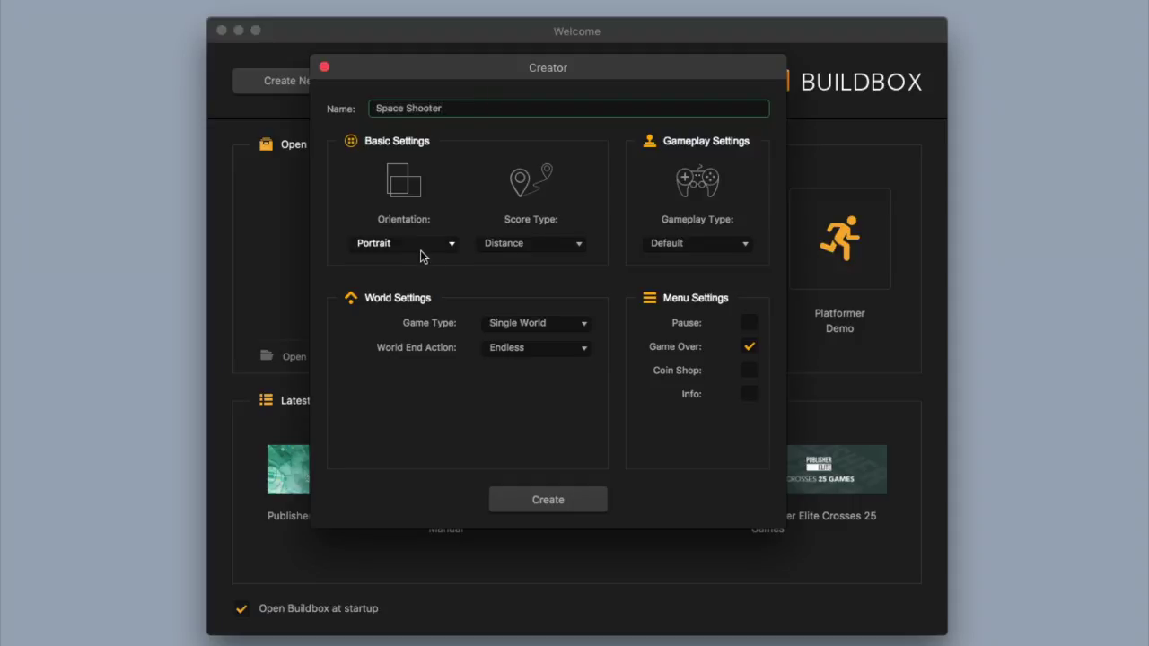
{"action": "left_click", "coordinate": [536, 248]}
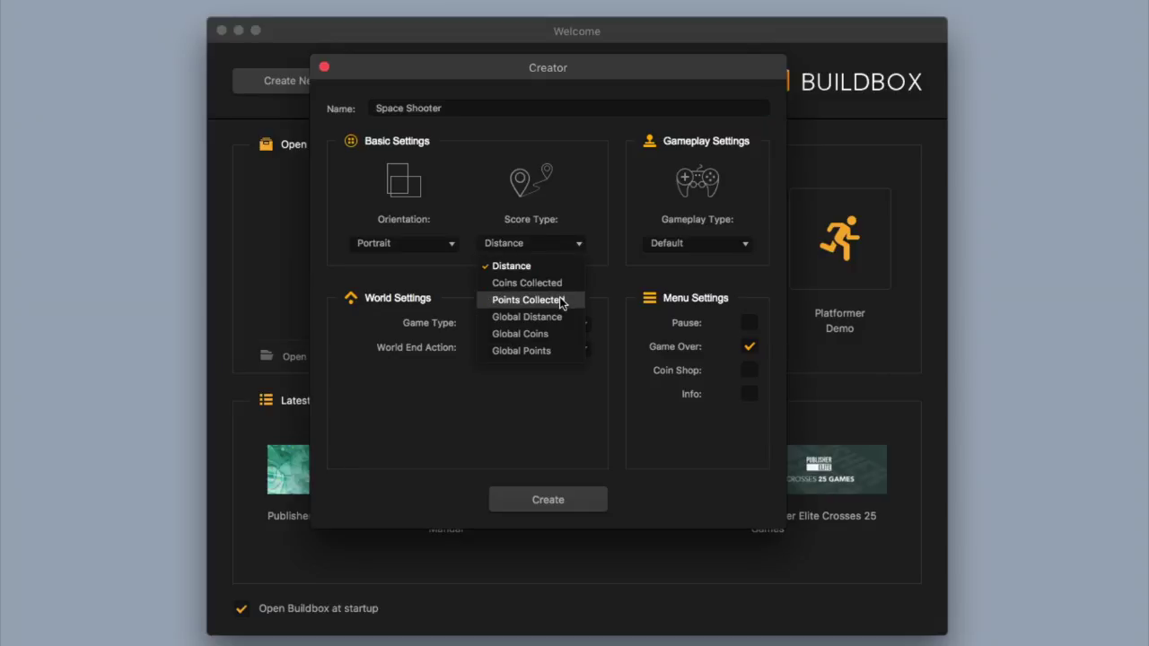
{"action": "left_click", "coordinate": [528, 300]}
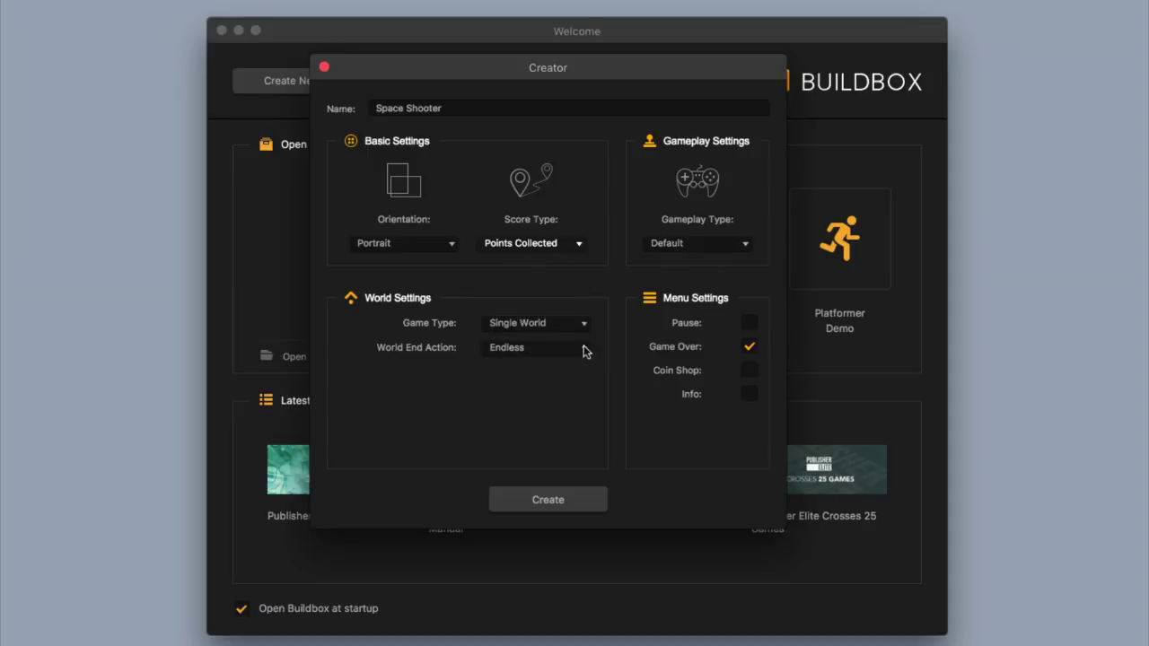
{"action": "left_click", "coordinate": [542, 355]}
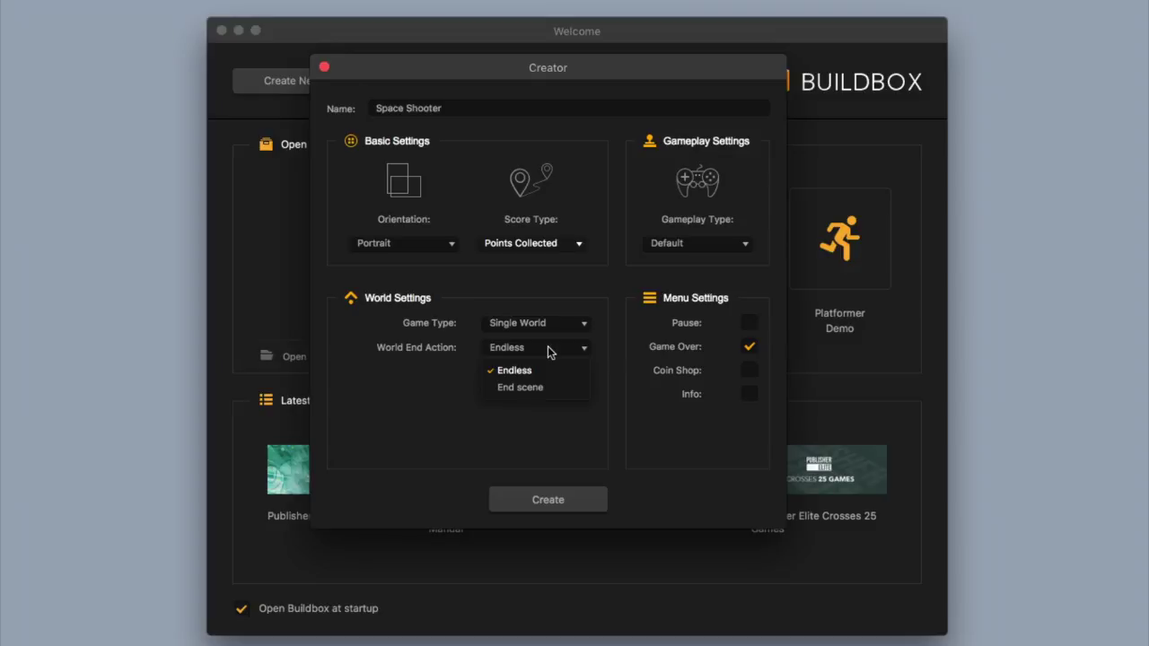
{"action": "left_click", "coordinate": [609, 358]}
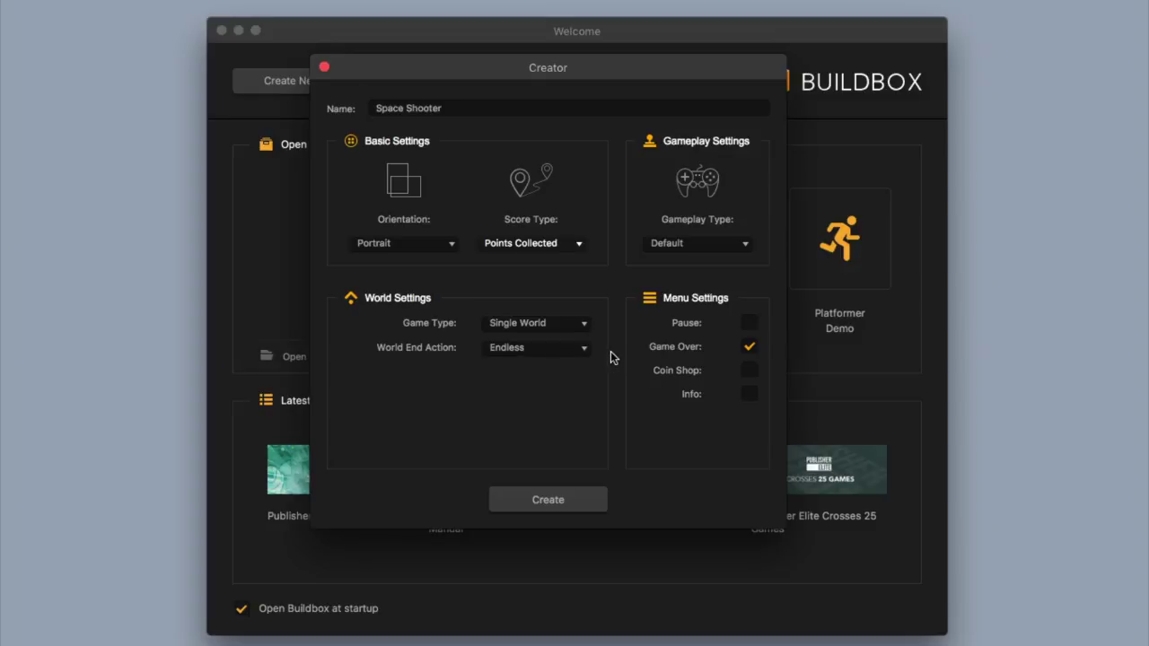
{"action": "left_click", "coordinate": [750, 323]}
{"action": "left_click", "coordinate": [567, 502]}
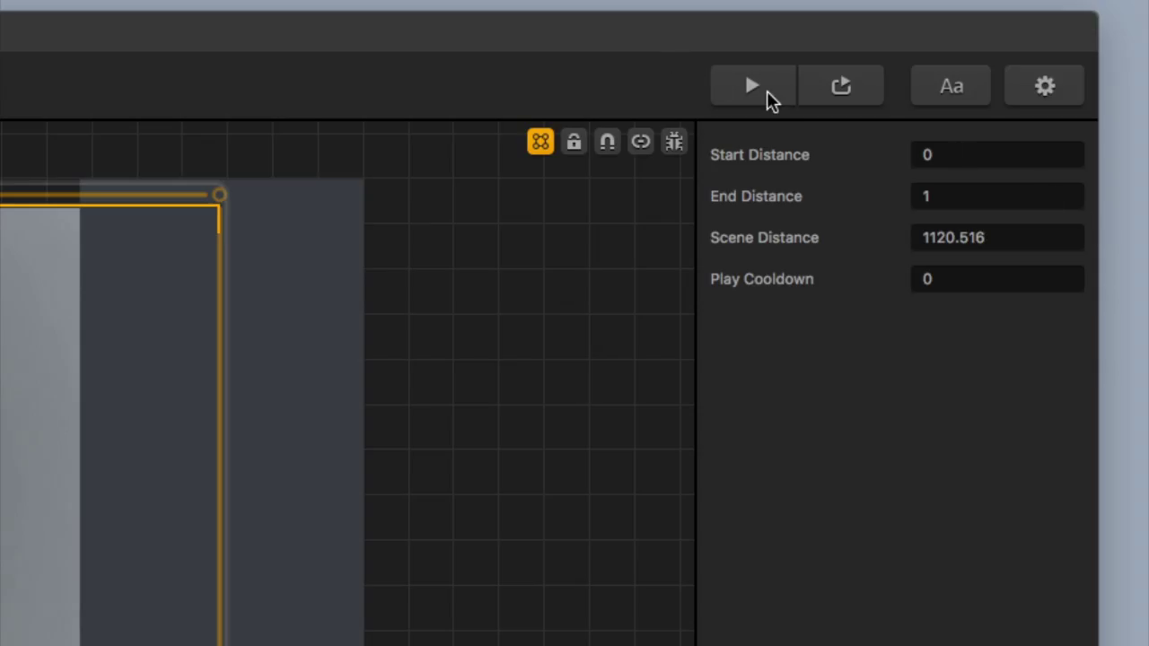
- Test-play the template game, steering the ball left and right until Game Over
{"action": "left_click", "coordinate": [767, 91]}
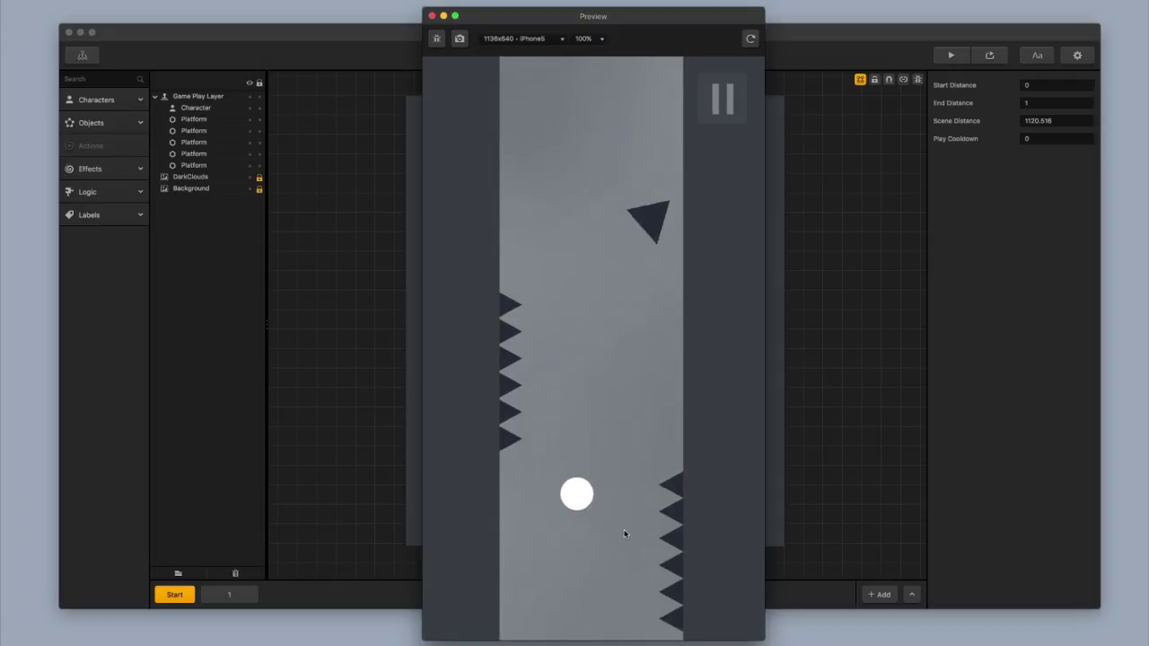
{"action": "left_click_drag", "start_coordinate": [624, 527], "coordinate": [662, 527]}
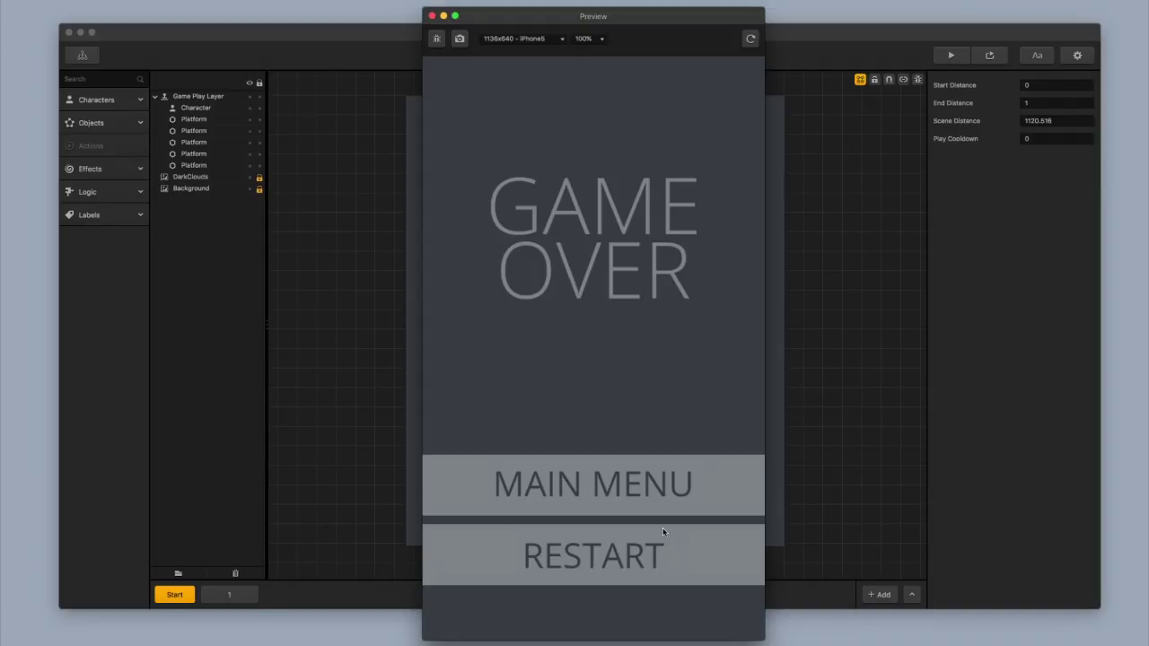
{"action": "key", "text": "super+w"}
- Select the template platforms in the Start scene and delete them
{"action": "left_click", "coordinate": [682, 398]}
{"action": "left_click_drag", "start_coordinate": [683, 398], "coordinate": [452, 260]}
{"action": "key", "text": "Delete"}
- Delete the last Start-scene platform and the platforms in scene 1
{"action": "left_click", "coordinate": [587, 524]}
{"action": "key", "text": "Delete"}
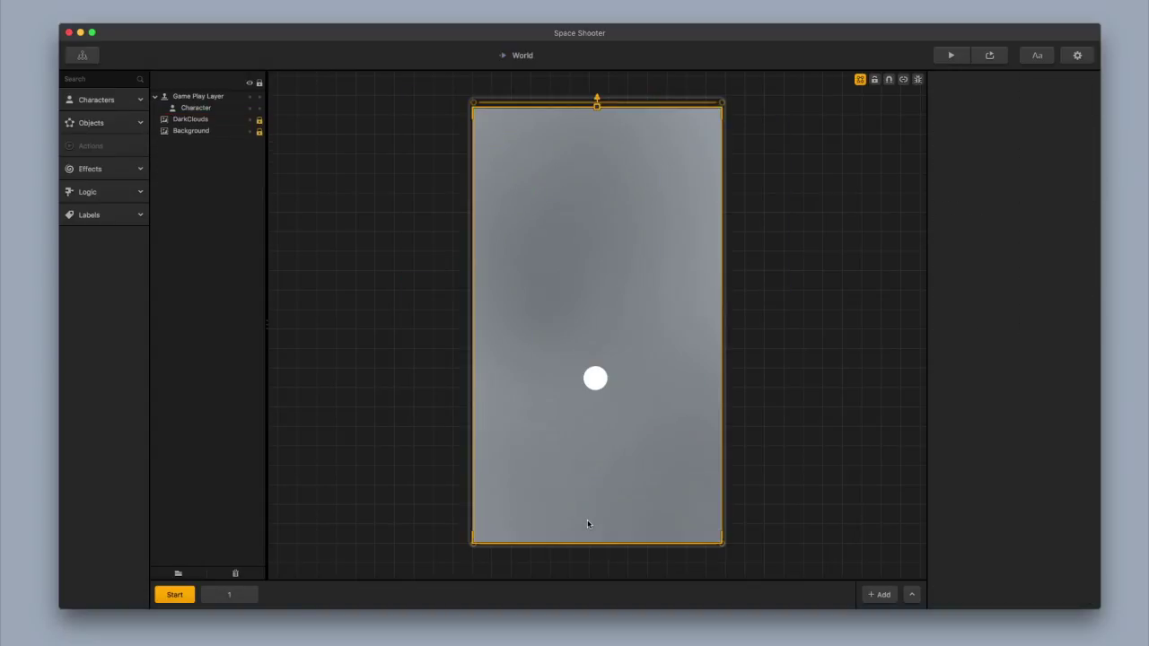
{"action": "left_click", "coordinate": [229, 594]}
{"action": "left_click", "coordinate": [506, 284]}
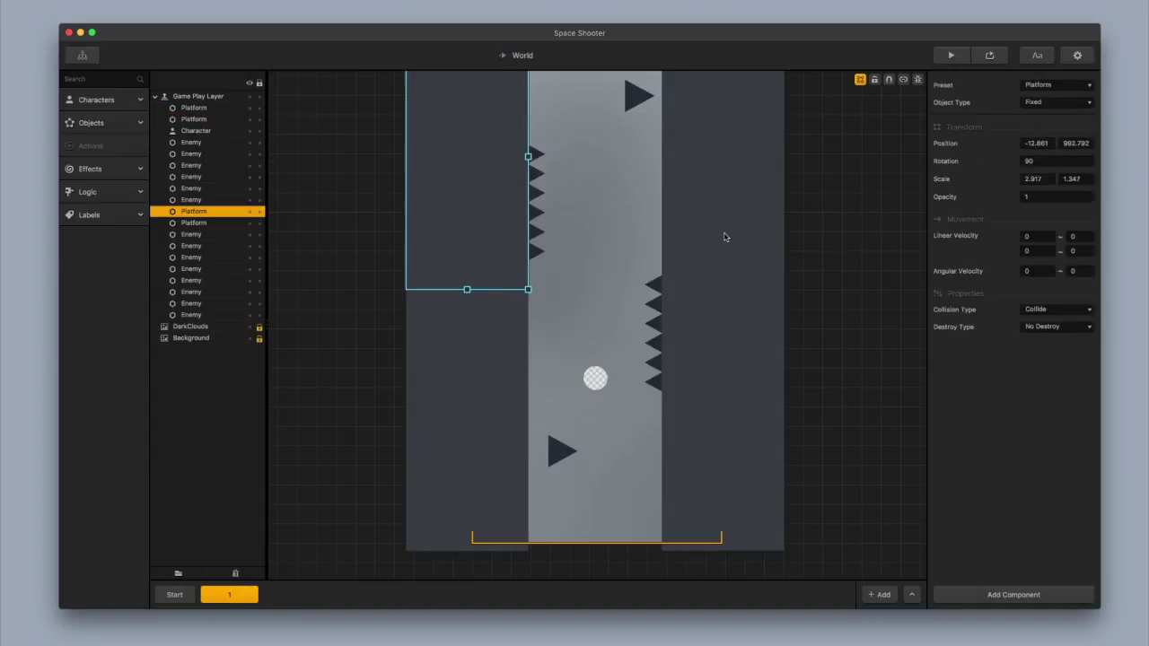
{"action": "key", "text": "Escape"}
{"action": "left_click", "coordinate": [727, 348]}
{"action": "key", "text": "Delete"}
{"action": "left_click", "coordinate": [500, 380]}
{"action": "key", "text": "Delete"}
- Delete every spike enemy in the stack and recentre the scene on the canvas
{"action": "left_click", "coordinate": [559, 452]}
{"action": "key", "text": "Delete"}
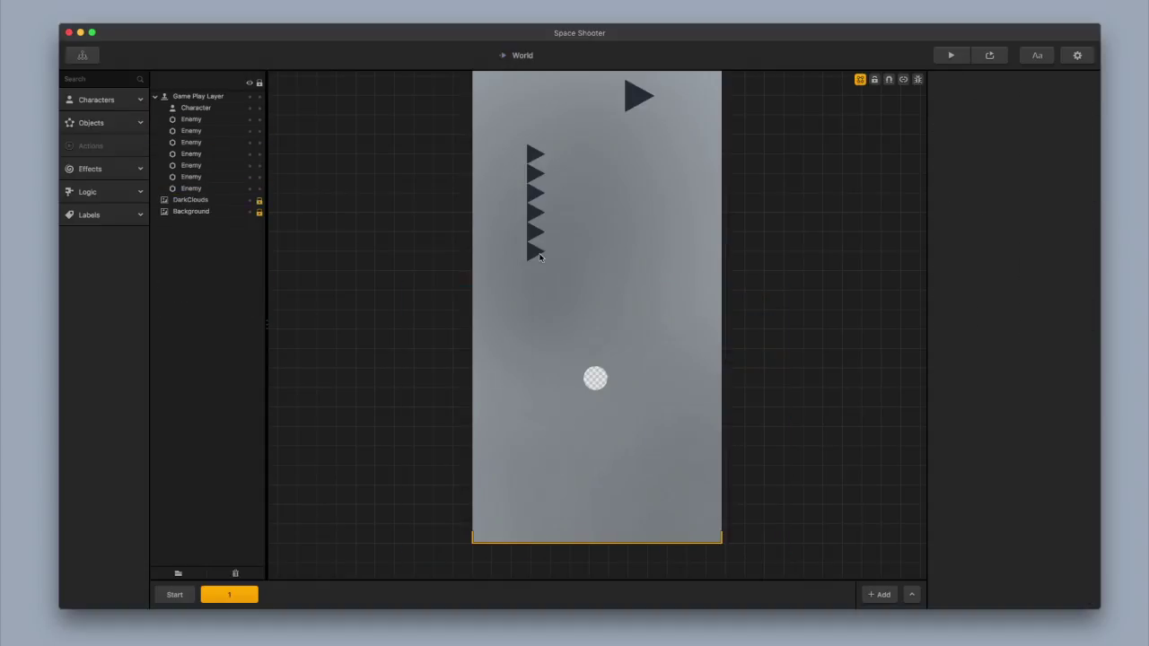
{"action": "left_click", "coordinate": [536, 252]}
{"action": "key", "text": "Delete"}
{"action": "left_click", "coordinate": [535, 232]}
{"action": "key", "text": "Delete"}
{"action": "left_click", "coordinate": [535, 212]}
{"action": "key", "text": "Delete"}
{"action": "left_click", "coordinate": [535, 193]}
{"action": "key", "text": "Delete"}
{"action": "left_click", "coordinate": [536, 173]}
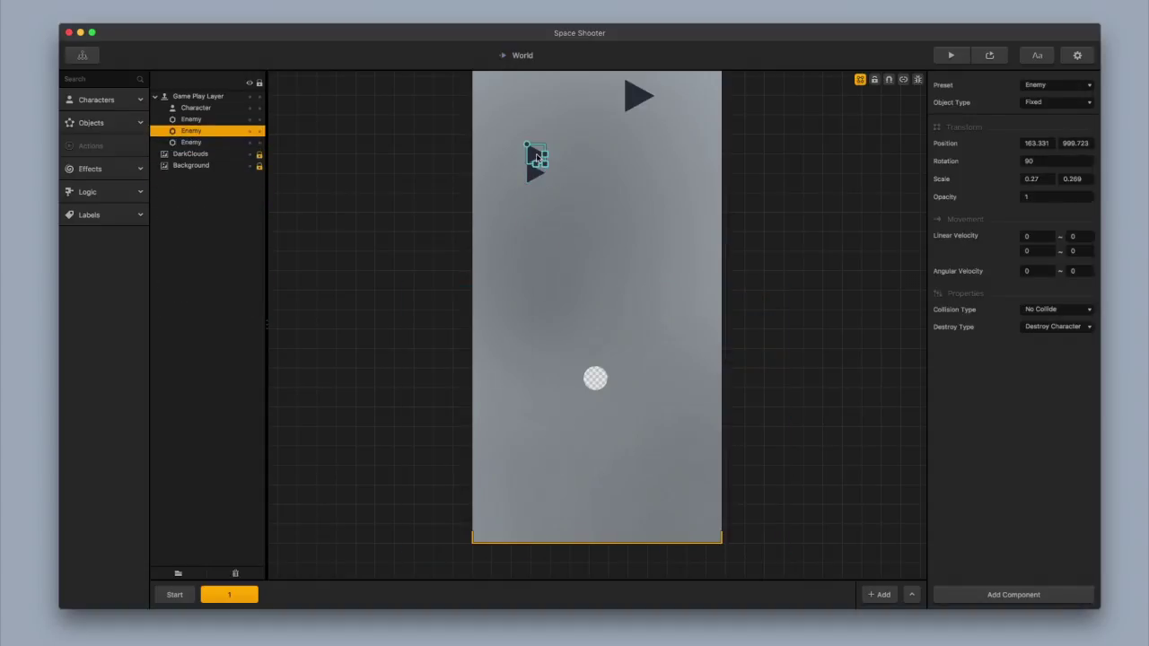
{"action": "key", "text": "Delete"}
{"action": "left_click", "coordinate": [640, 95]}
{"action": "key", "text": "Delete"}
{"action": "scroll", "coordinate": [638, 287], "scroll_direction": "down", "scroll_amount": 3}
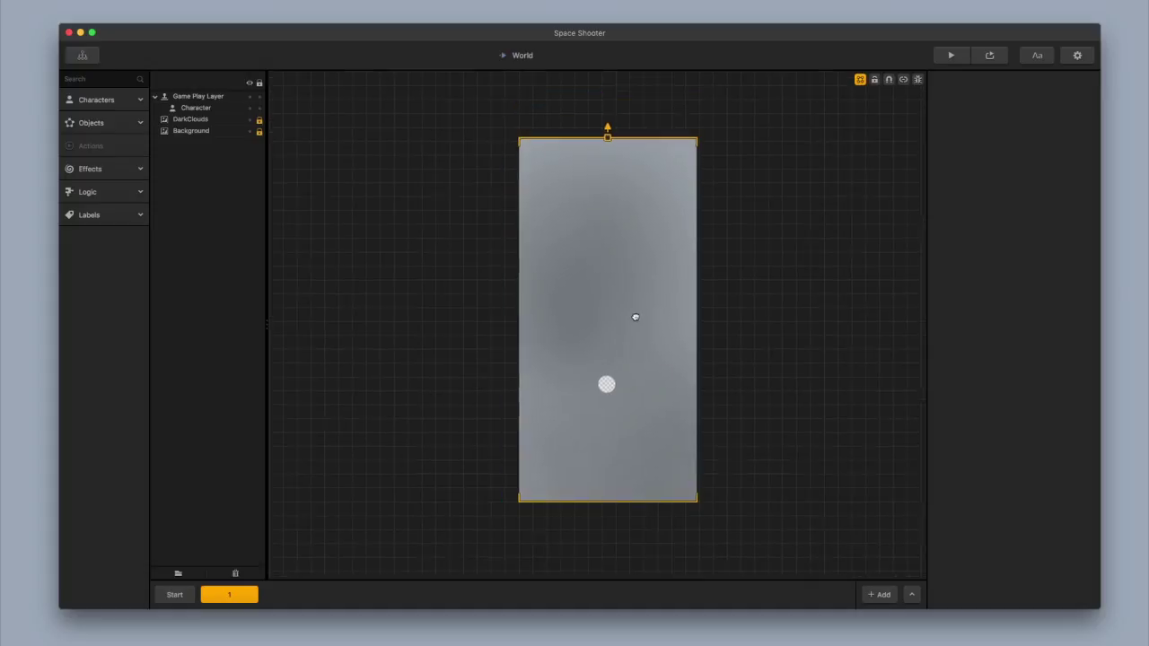
{"action": "scroll", "coordinate": [607, 324], "scroll_direction": "right", "scroll_amount": 1}
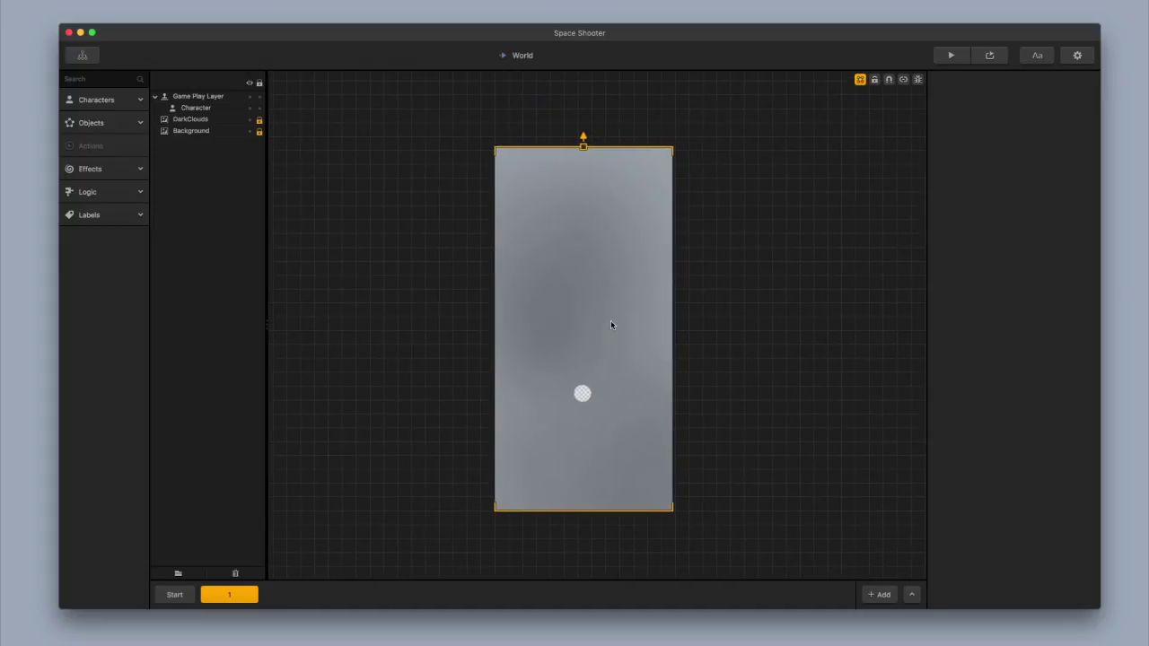
{"action": "scroll", "coordinate": [661, 291], "scroll_direction": "left", "scroll_amount": 2}
{"action": "left_click_drag", "start_coordinate": [661, 291], "coordinate": [627, 298]}
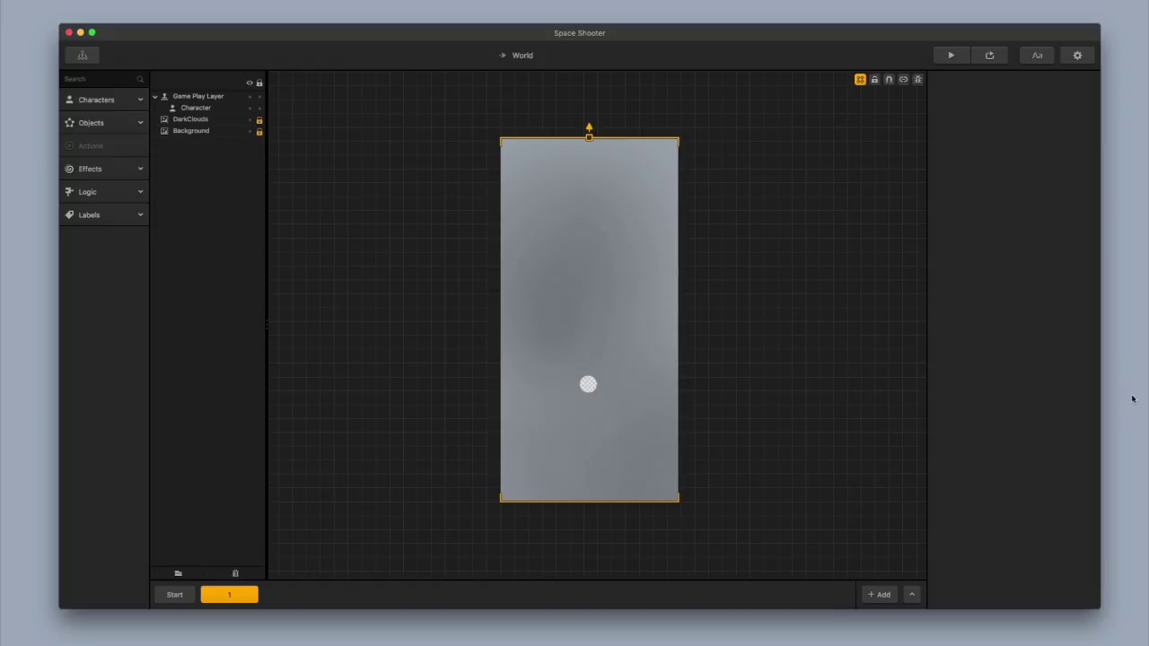
- Add SpaceGame_0004_BG as a background layer, stretch it to 3.379 × 1.52, and edit its Speed
{"action": "left_click_drag", "start_coordinate": [1032, 343], "coordinate": [810, 350]}
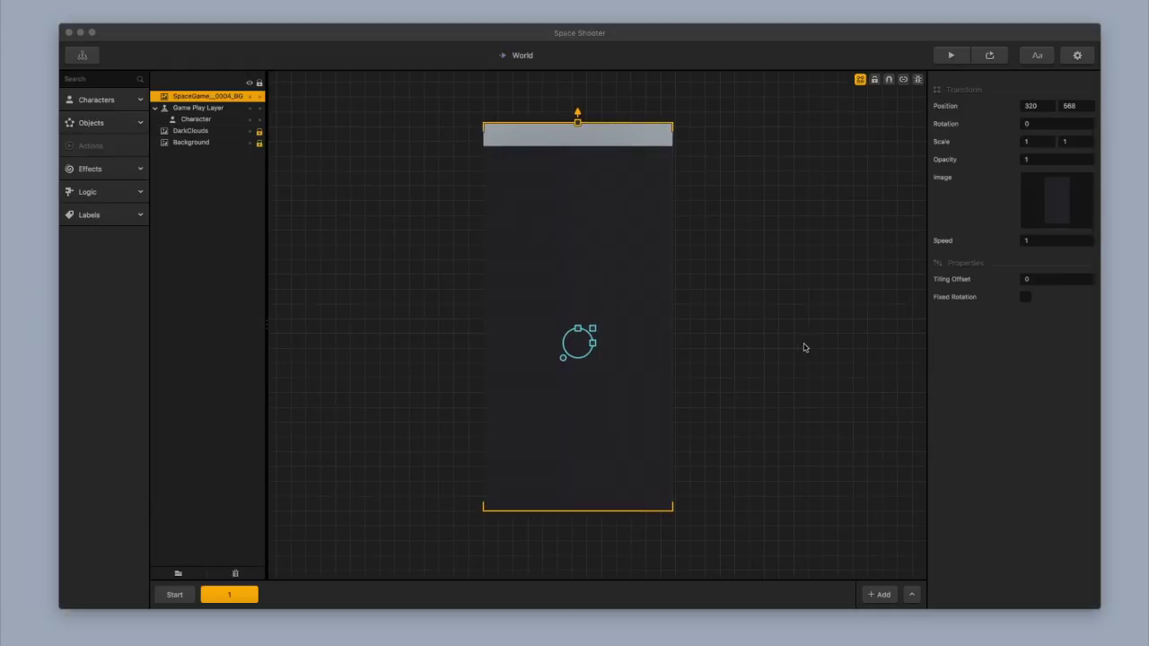
{"action": "left_click_drag", "start_coordinate": [592, 329], "coordinate": [630, 323]}
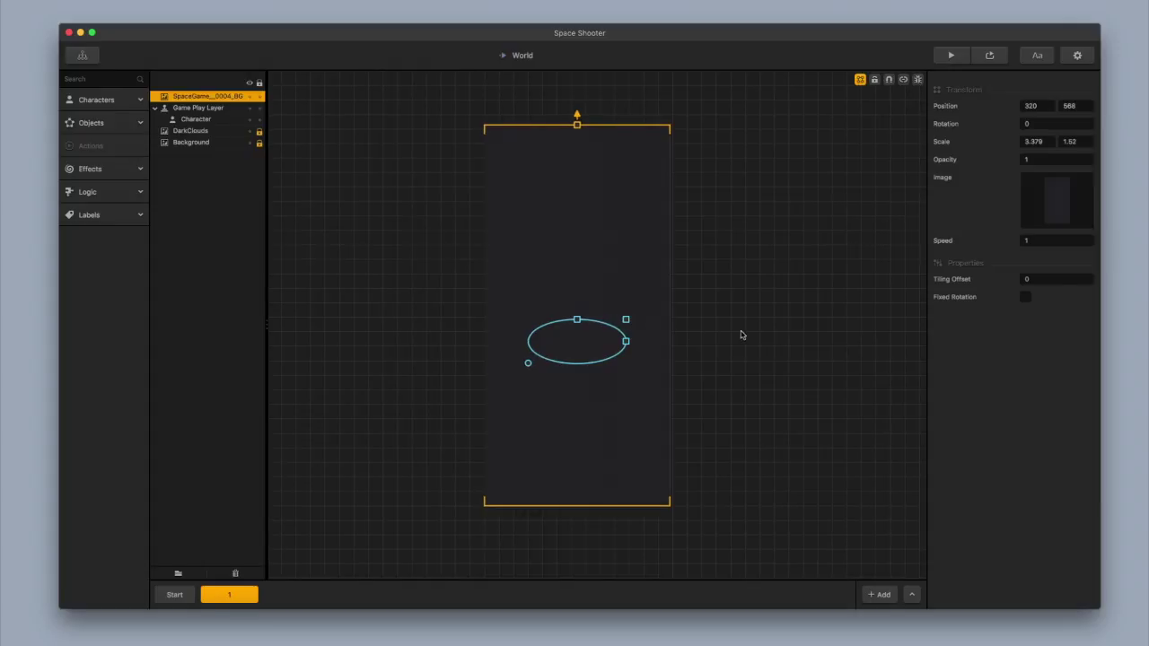
{"action": "left_click", "coordinate": [1042, 241]}
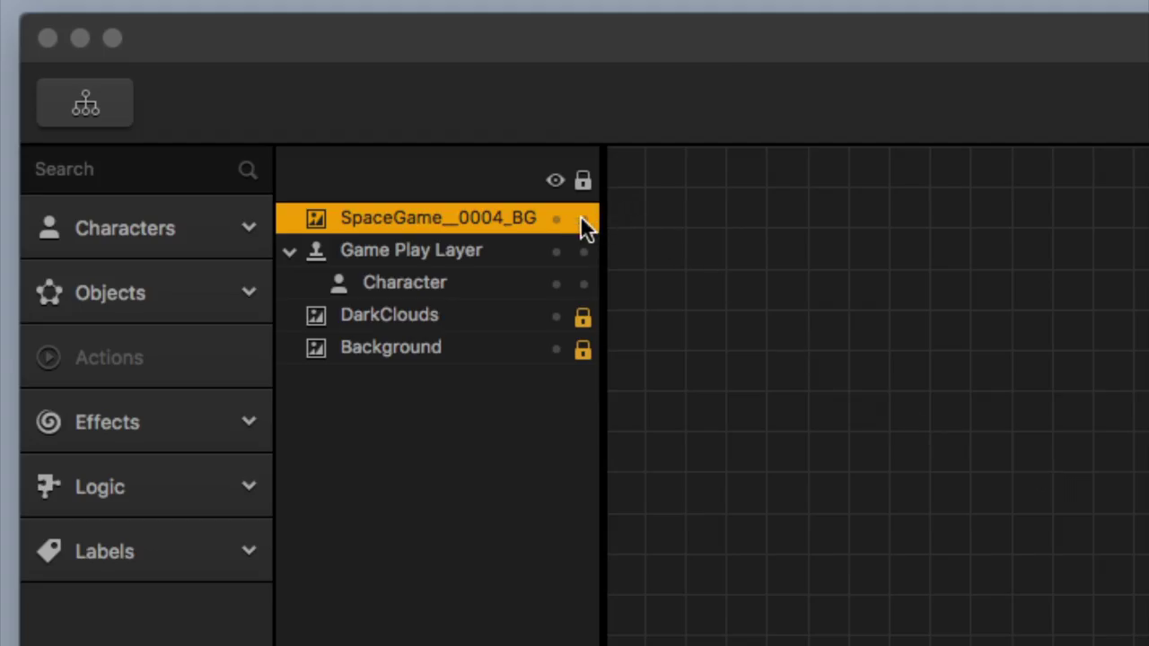
{"action": "left_click", "coordinate": [581, 217]}
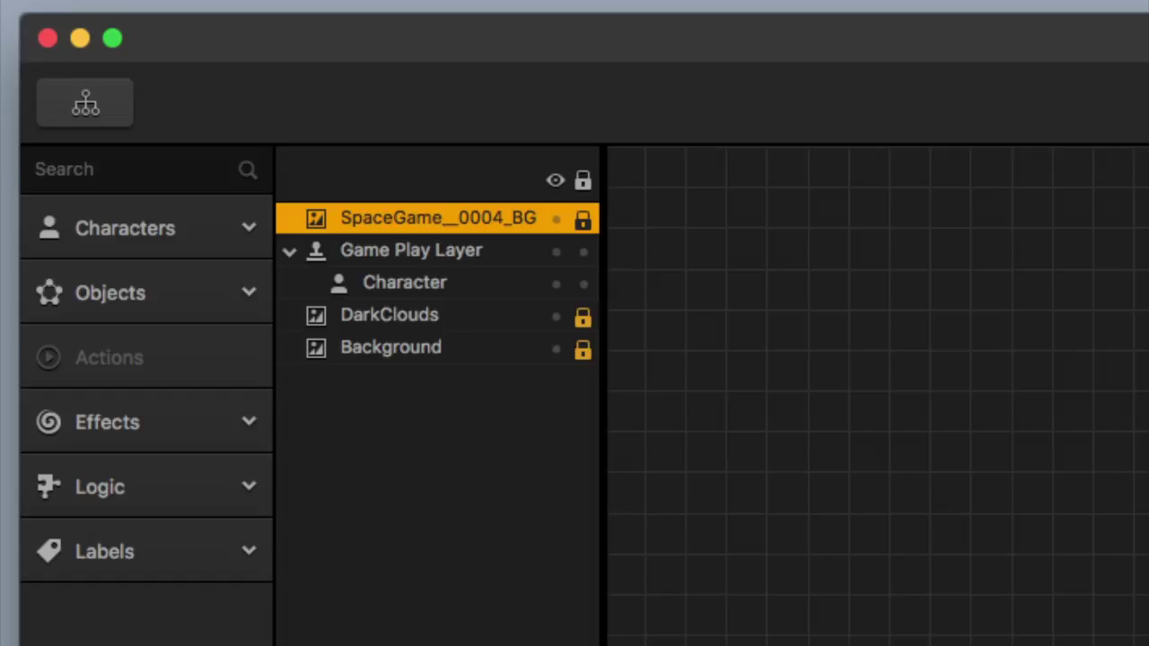
{"action": "left_click_drag", "start_coordinate": [399, 216], "coordinate": [406, 305]}
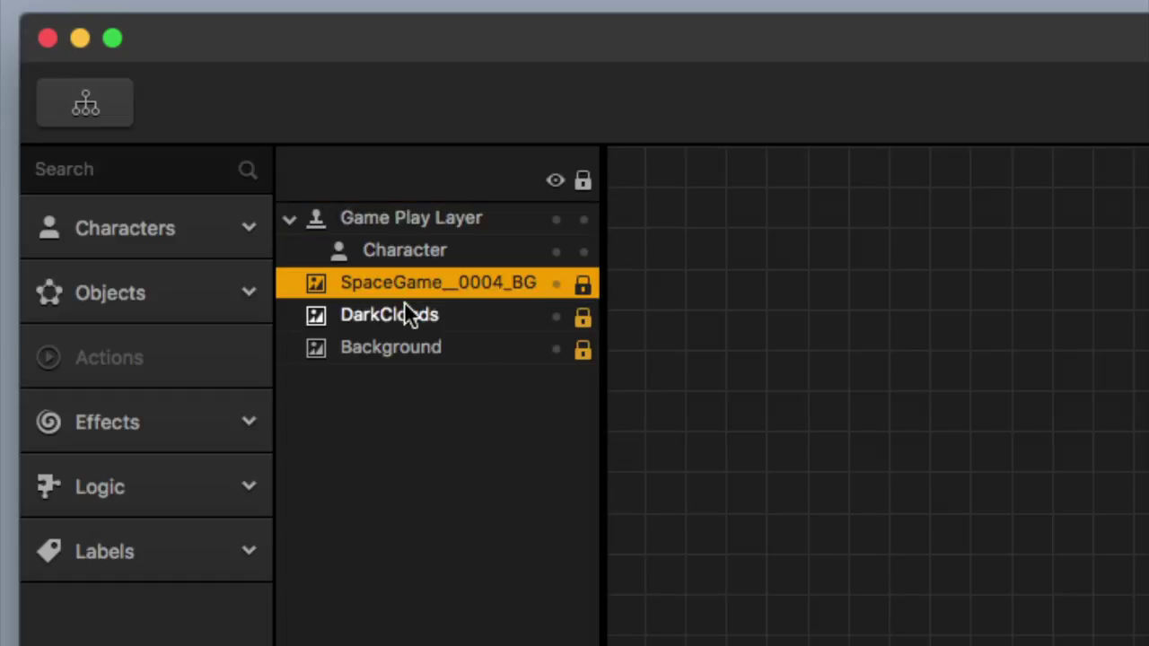
{"action": "left_click", "coordinate": [439, 351]}
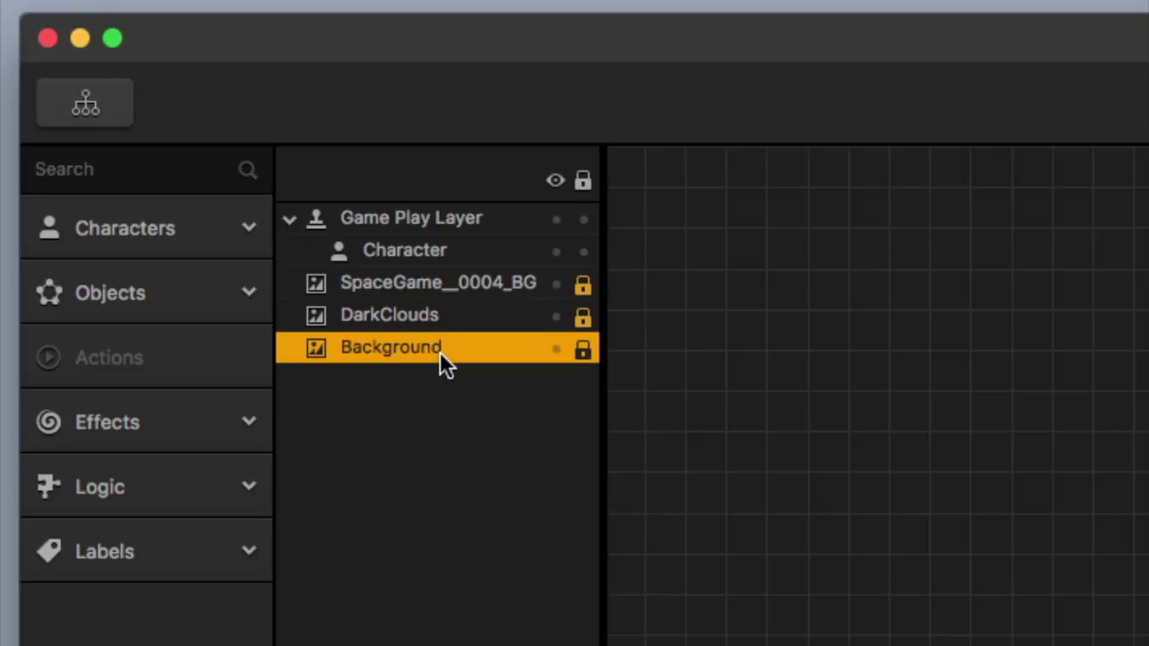
{"action": "key", "text": "BackSpace"}
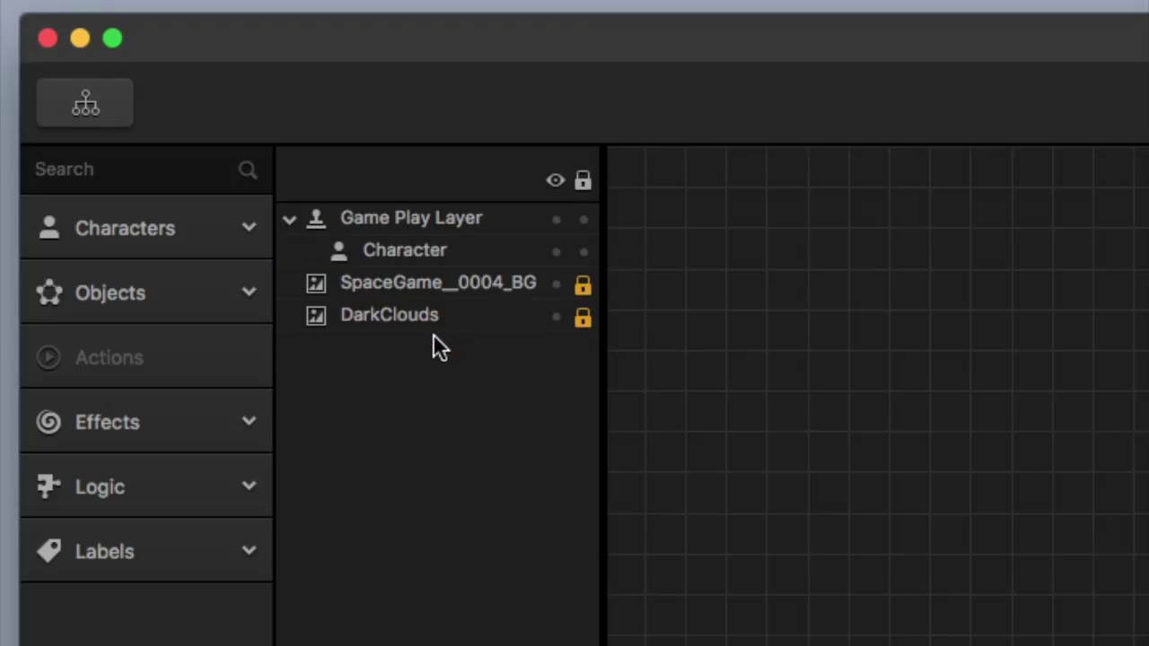
{"action": "left_click", "coordinate": [430, 320]}
{"action": "key", "text": "BackSpace"}
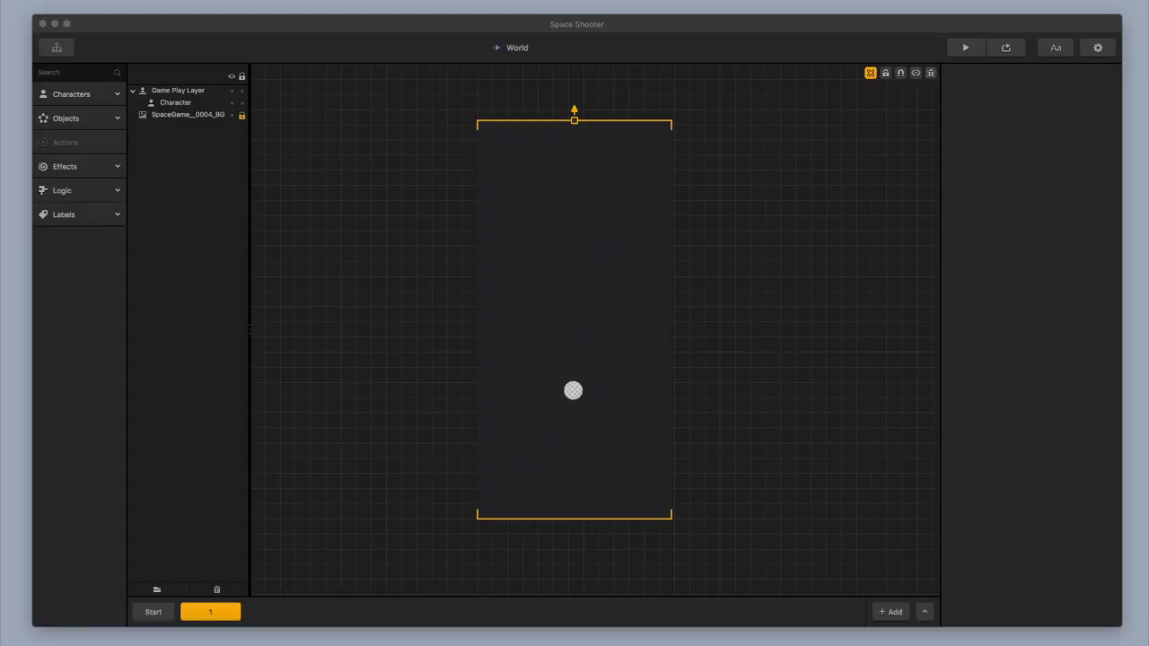
- Add the SpaceGame0003_stars_1 image as a background layer and preview the game
{"action": "left_click_drag", "start_coordinate": [1137, 416], "coordinate": [754, 423]}
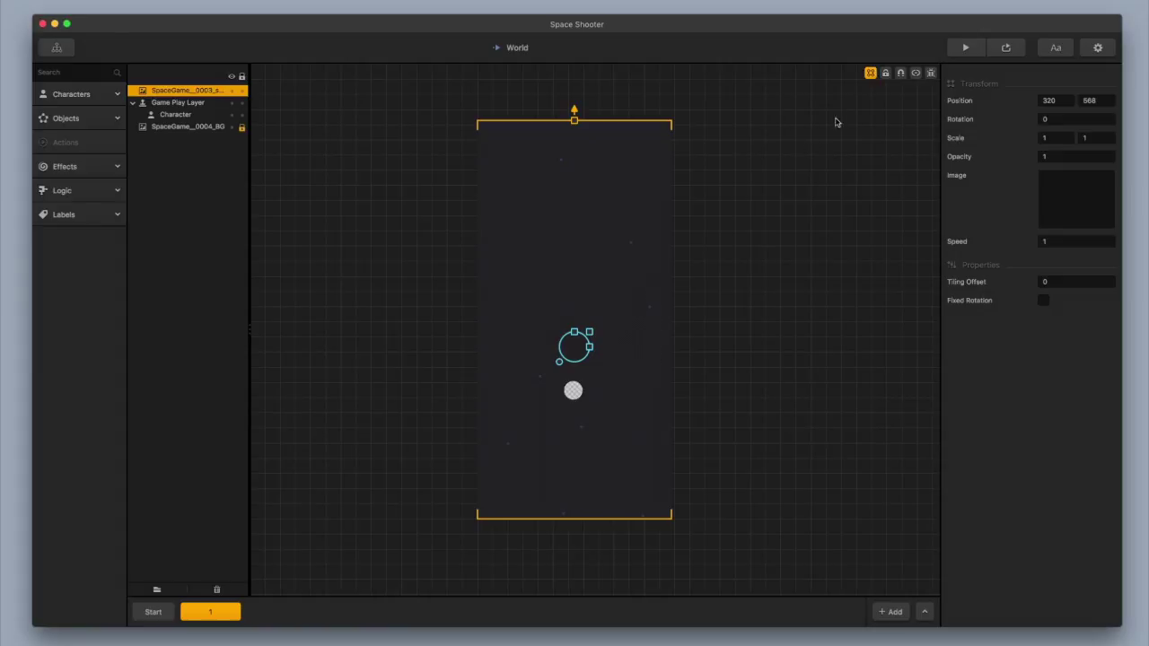
{"action": "left_click", "coordinate": [965, 47]}
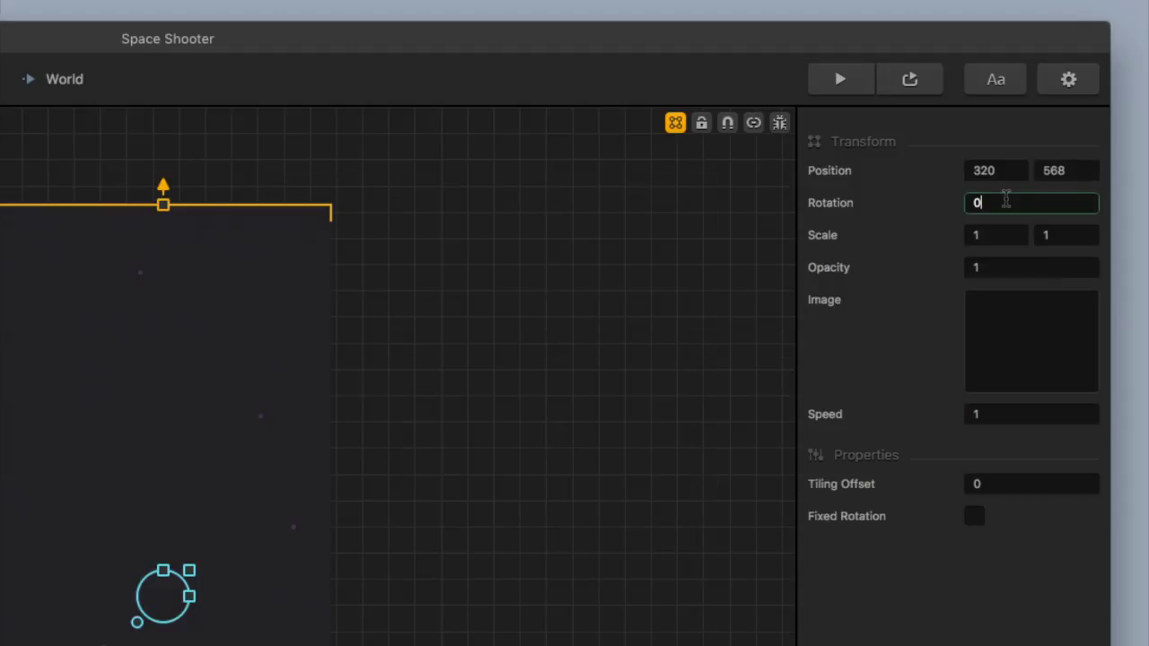
- Rotate the 0003 stars layer to -90 and check it in the game preview
{"action": "type", "text": "-9"}
{"action": "key", "text": "BackSpace"}
{"action": "key", "text": "BackSpace"}
{"action": "key", "text": "BackSpace"}
{"action": "type", "text": "-90"}
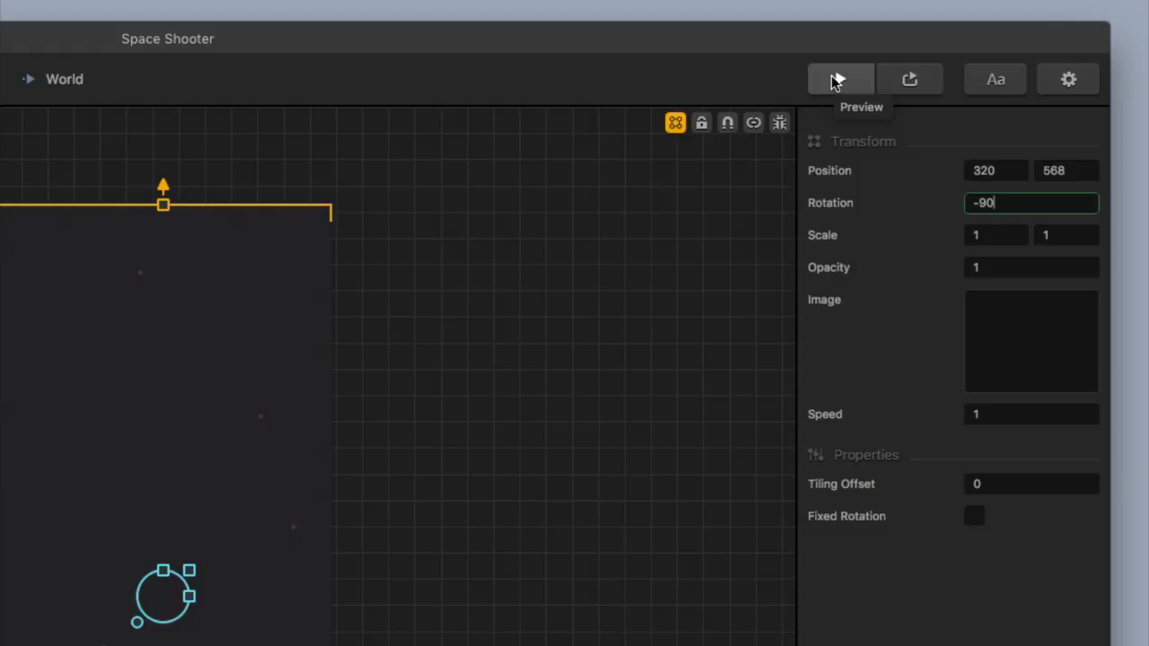
{"action": "left_click", "coordinate": [834, 80]}
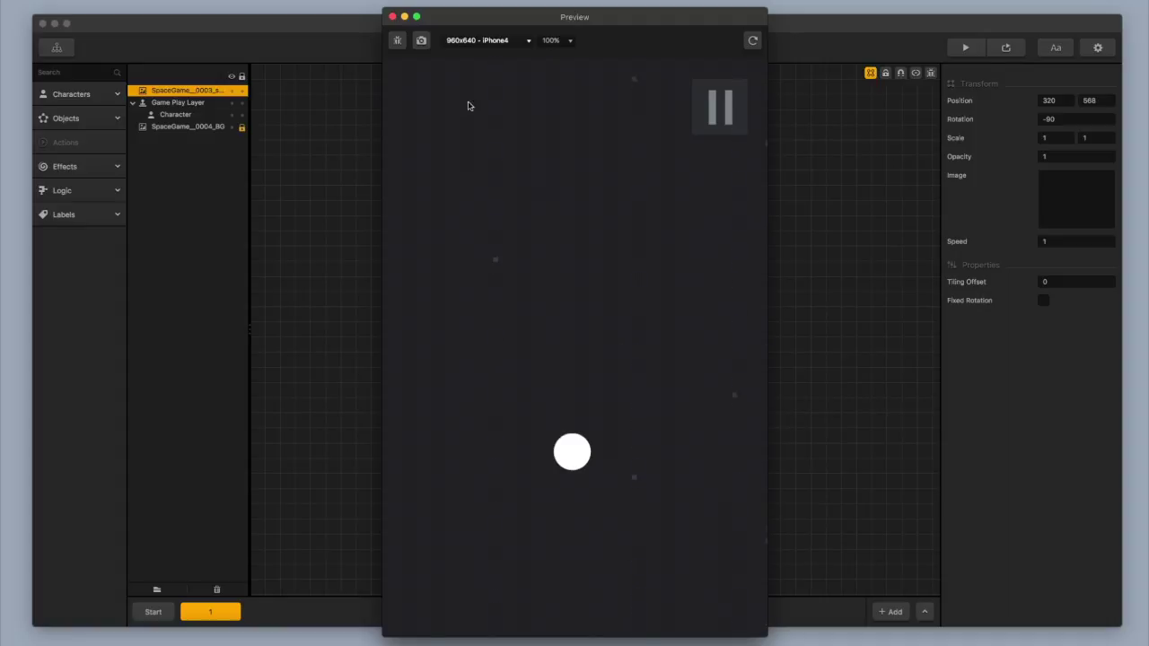
{"action": "left_click", "coordinate": [393, 16]}
- Set the stars layer's Speed to 0.7 and add the 0002 stars image as a background
{"action": "left_click", "coordinate": [1053, 242]}
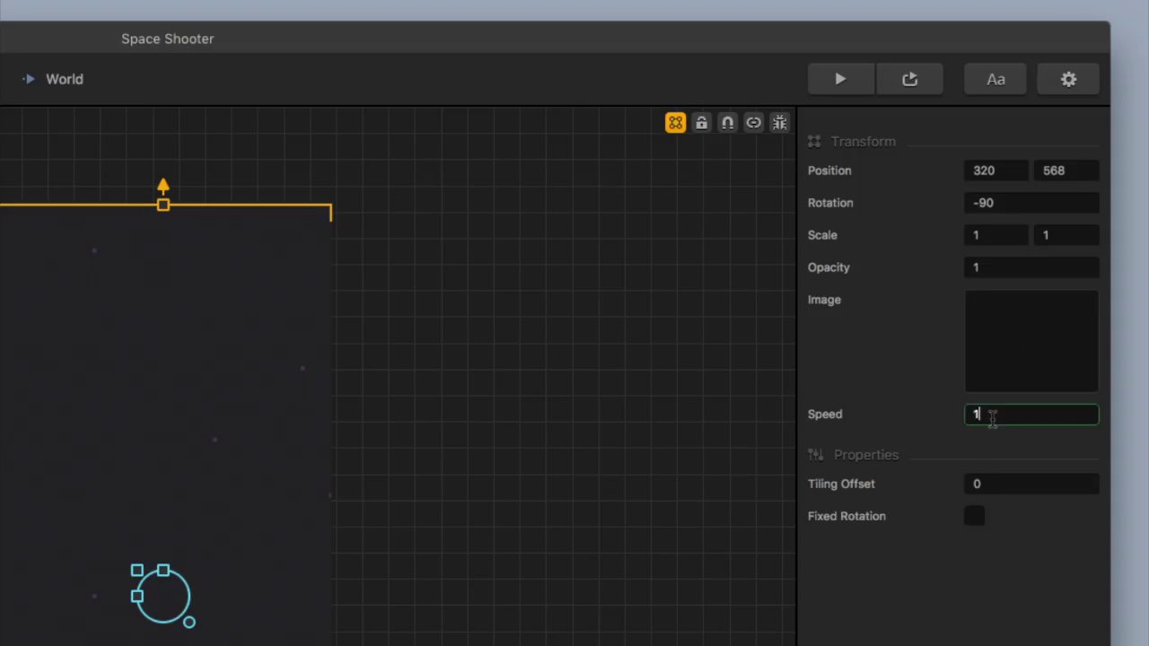
{"action": "key", "text": "BackSpace"}
{"action": "type", "text": "0.7"}
{"action": "key", "text": "Tab"}
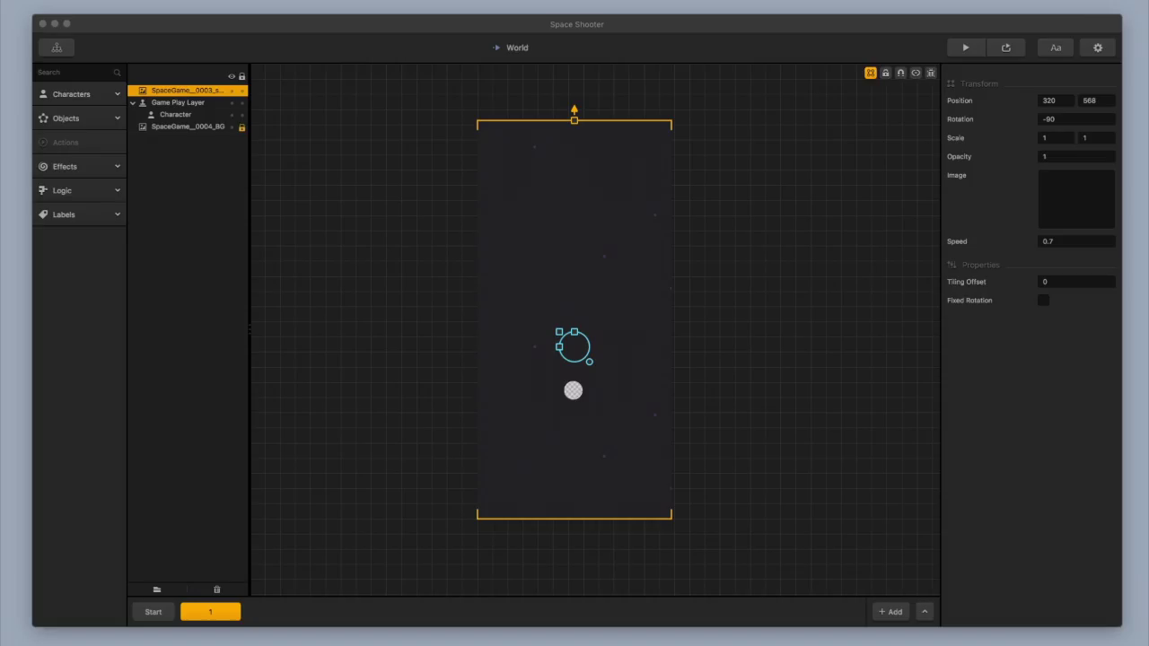
{"action": "left_click_drag", "start_coordinate": [1006, 368], "coordinate": [764, 437]}
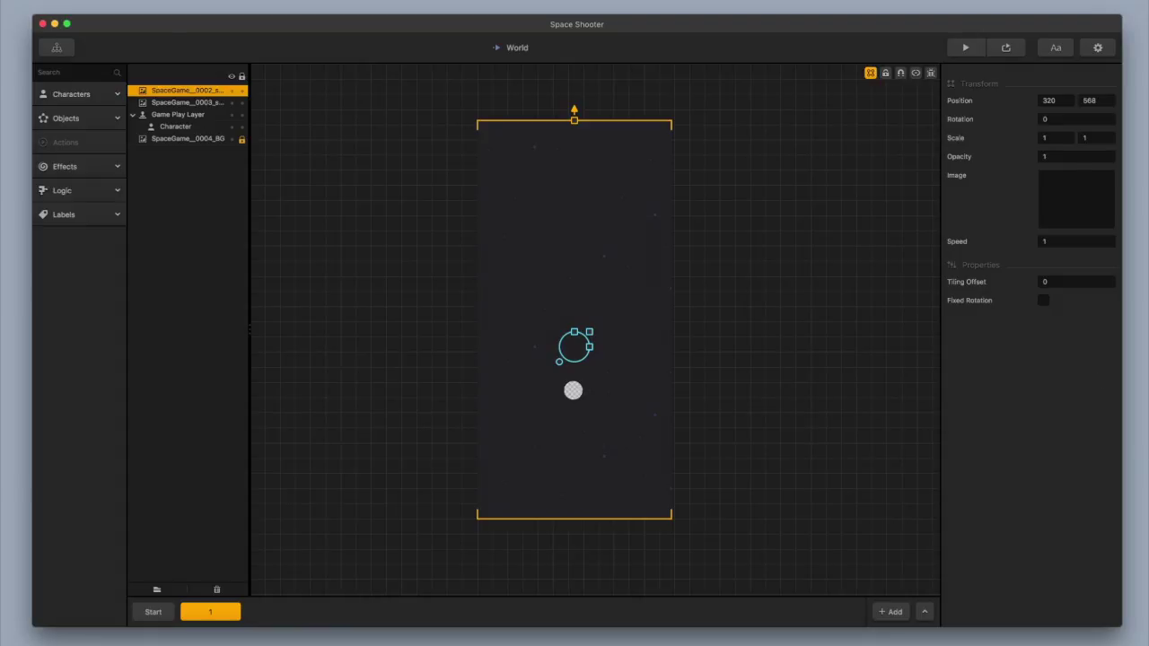
- Give the 0002 stars layer rotation -90 and Speed 0.5
{"action": "left_click", "coordinate": [1076, 119]}
{"action": "key", "text": "BackSpace"}
{"action": "type", "text": "-90"}
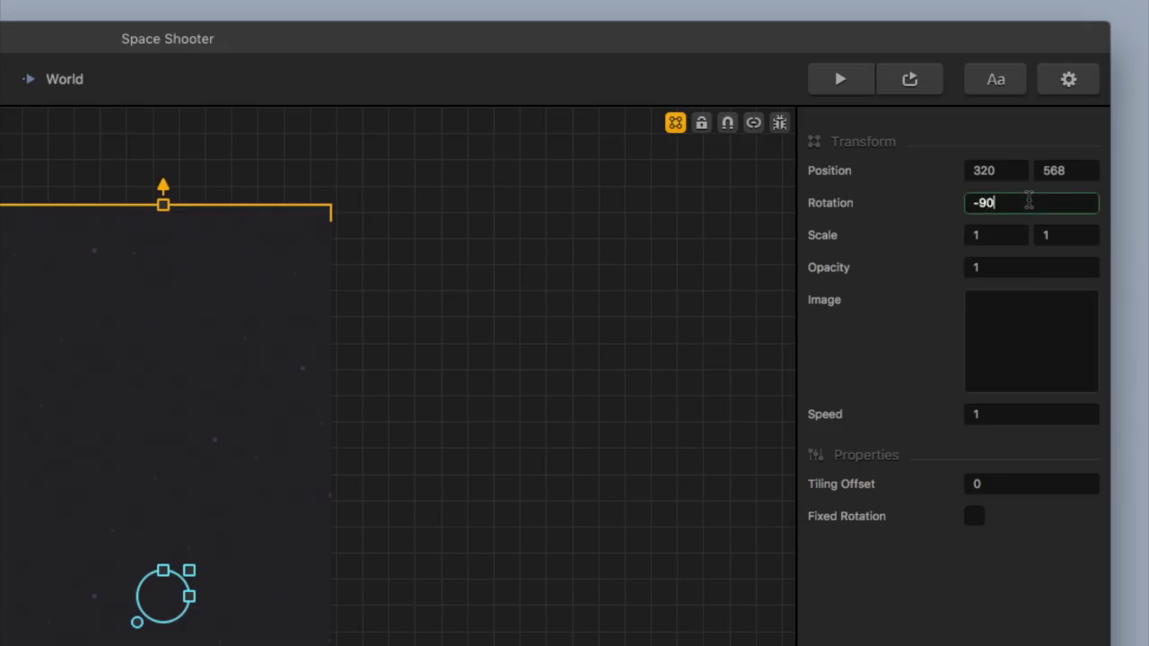
{"action": "key", "text": "Return"}
{"action": "left_click", "coordinate": [1010, 409]}
{"action": "key", "text": "BackSpace"}
{"action": "type", "text": "0.5"}
{"action": "key", "text": "Return"}
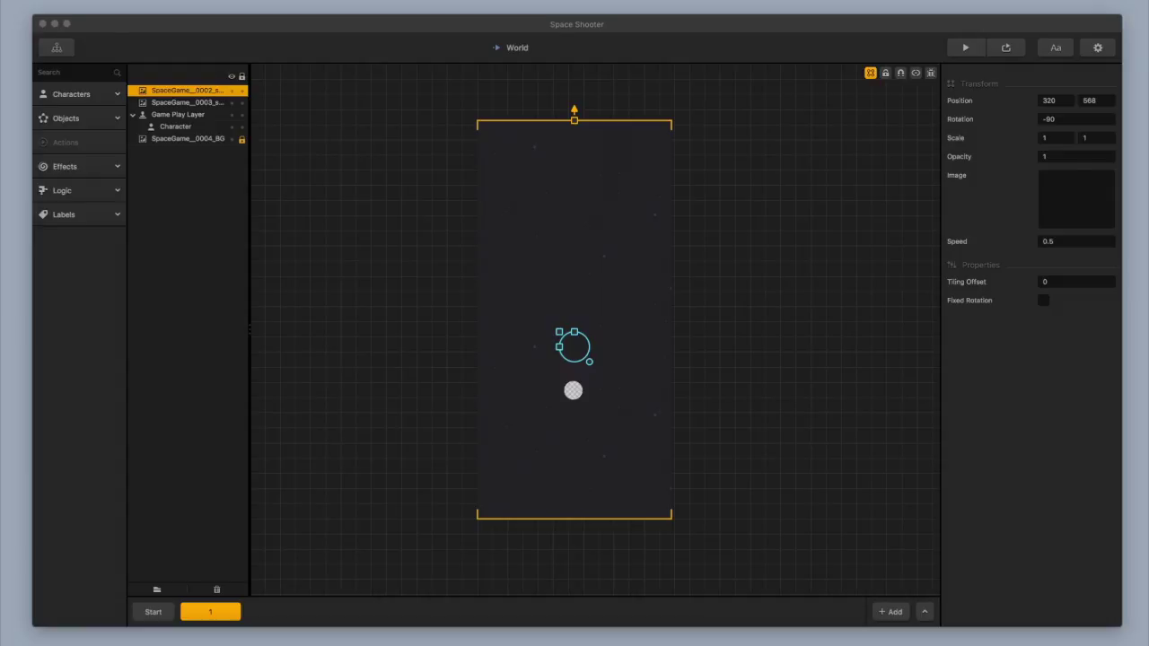
- Add the 0001 stars image as a background with rotation -90 and Speed 0.8
{"action": "left_click_drag", "start_coordinate": [1141, 351], "coordinate": [728, 445]}
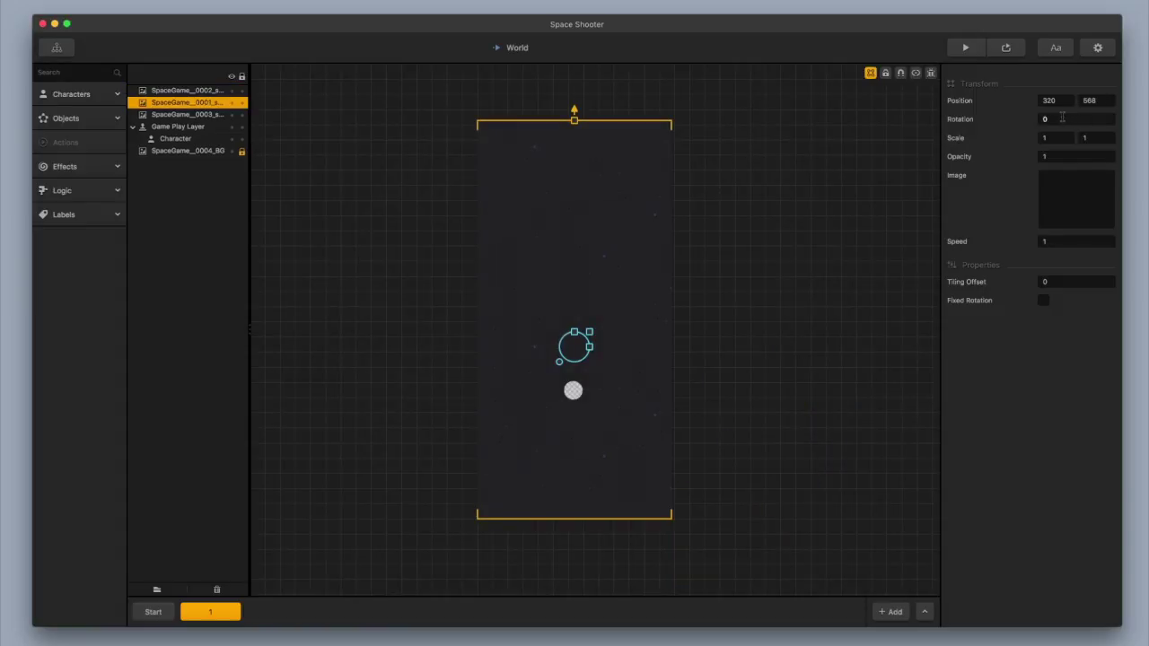
{"action": "left_click", "coordinate": [1046, 118]}
{"action": "type", "text": "-90"}
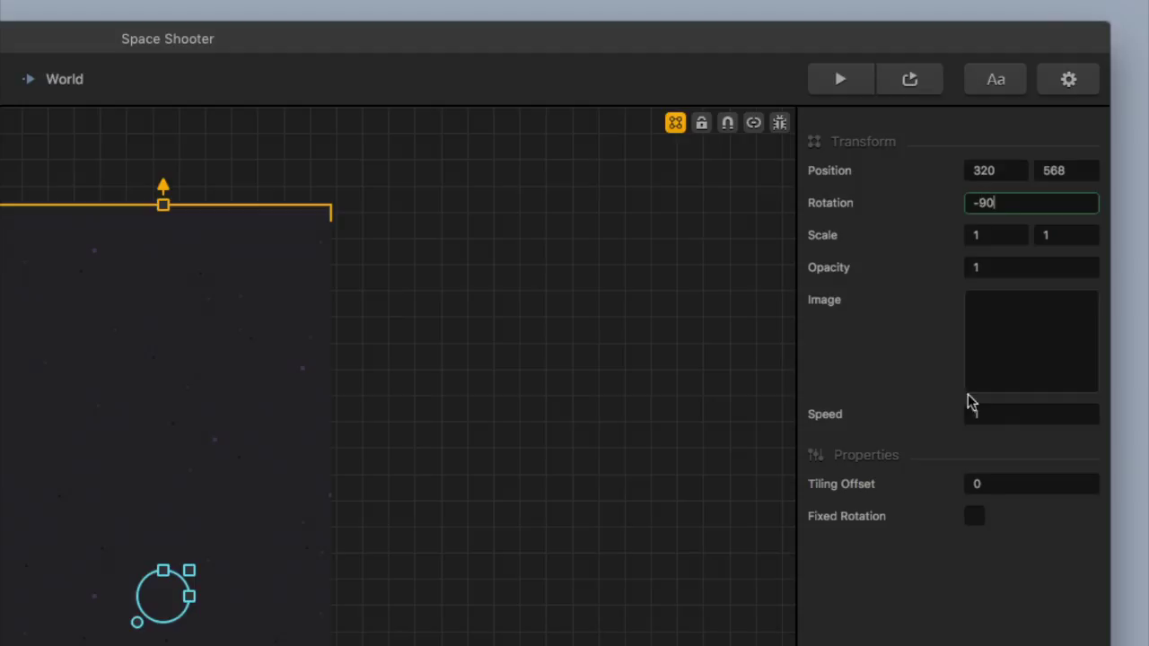
{"action": "left_click", "coordinate": [998, 415]}
{"action": "key", "text": "BackSpace"}
{"action": "type", "text": "0.8"}
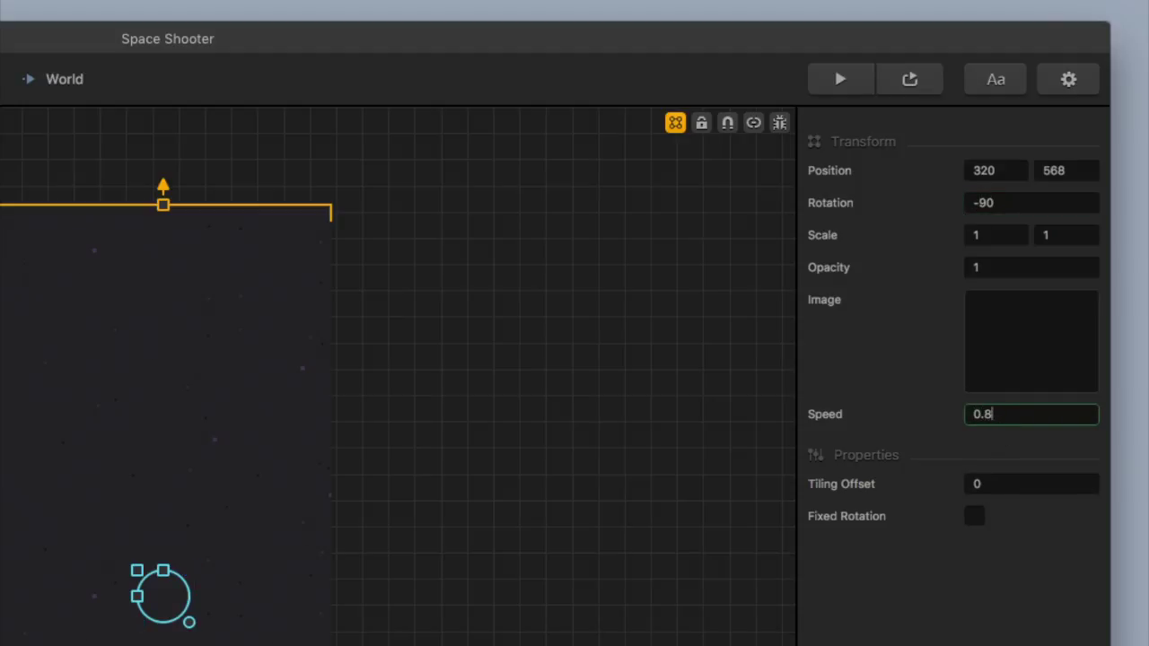
{"action": "left_click", "coordinate": [944, 418]}
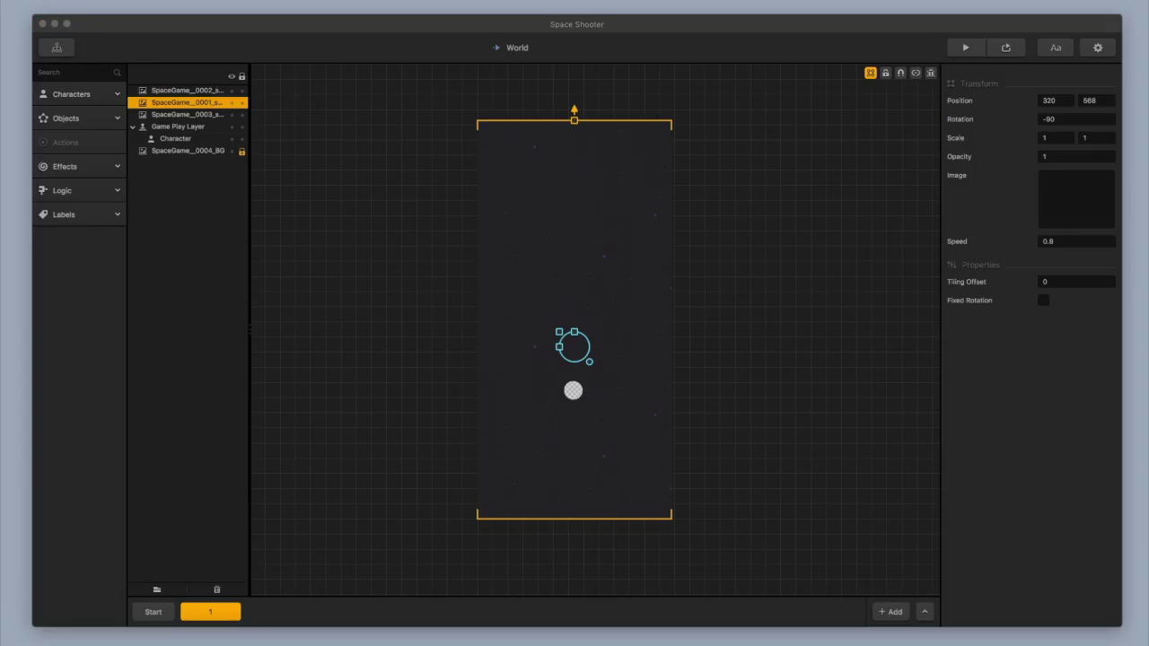
- Add the 0000 stars image as a background with rotation -90 and Speed 0.3, then preview
{"action": "left_click_drag", "start_coordinate": [952, 424], "coordinate": [749, 431]}
{"action": "left_click", "coordinate": [787, 429]}
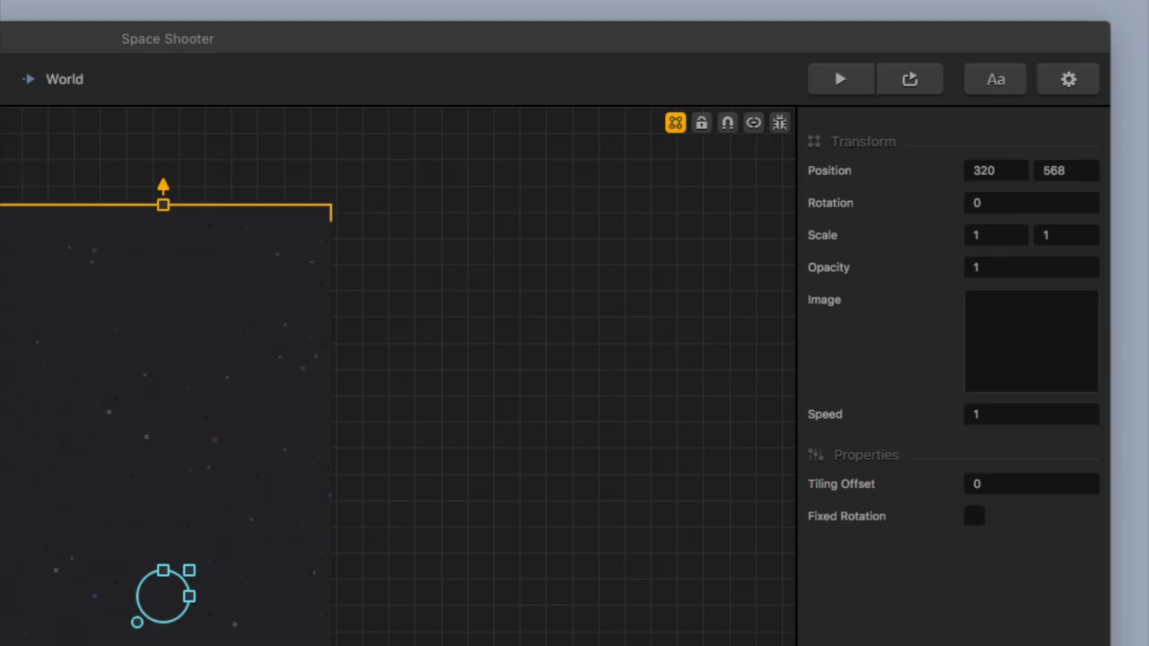
{"action": "left_click", "coordinate": [987, 204]}
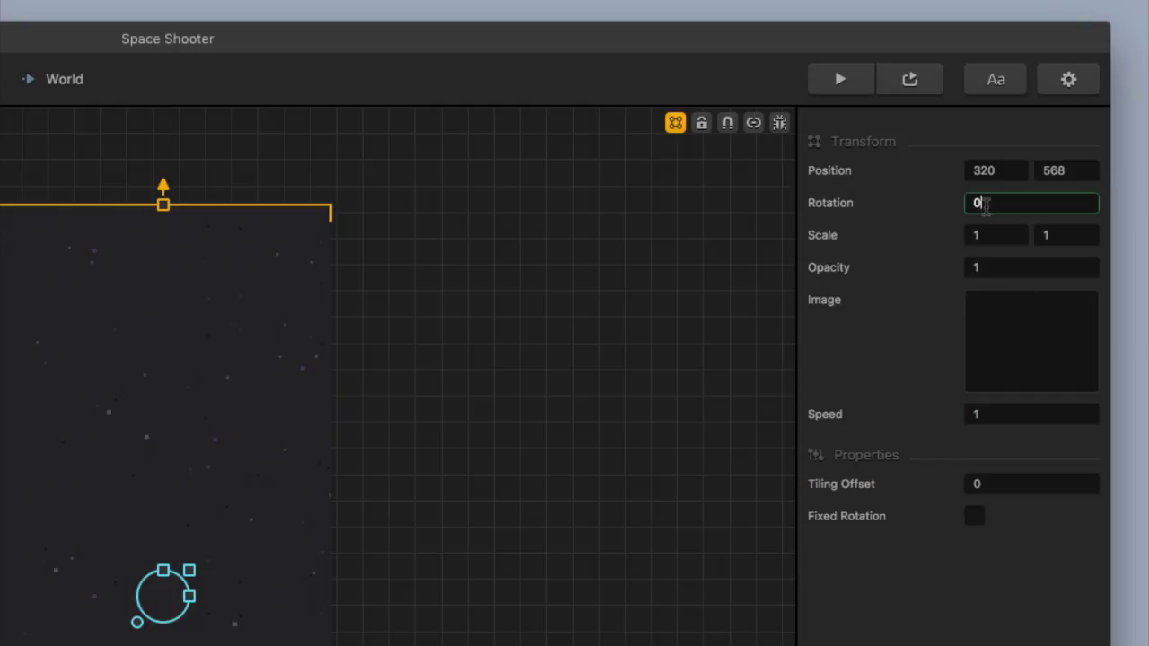
{"action": "key", "text": "BackSpace"}
{"action": "type", "text": "-90"}
{"action": "left_click", "coordinate": [987, 413]}
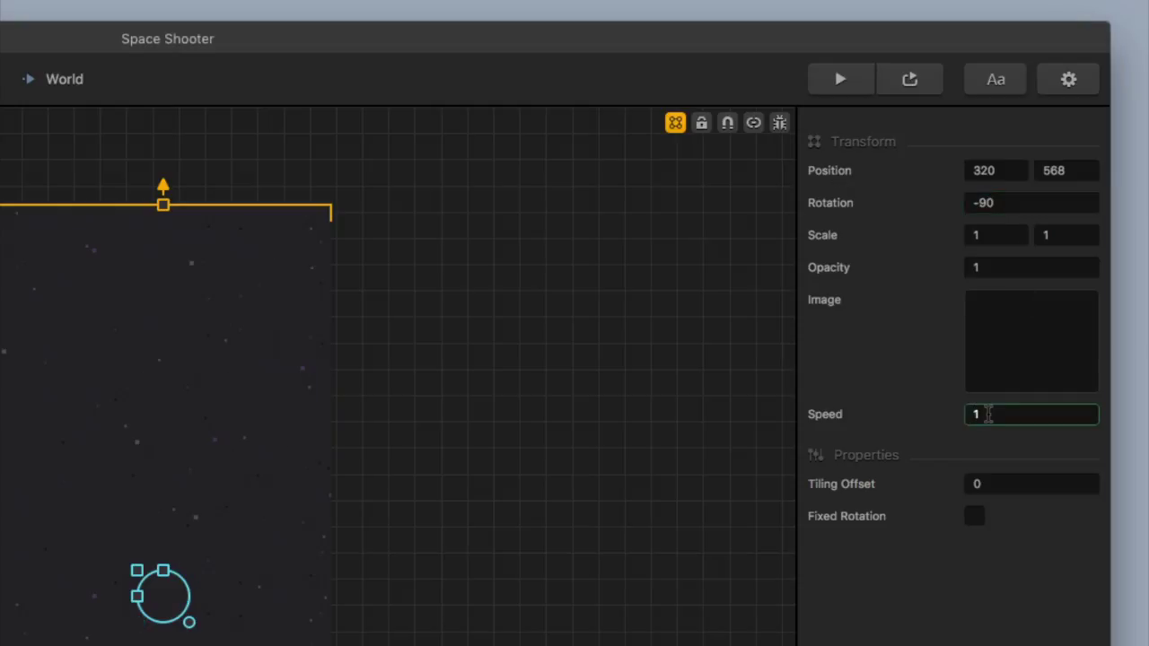
{"action": "key", "text": "BackSpace"}
{"action": "type", "text": "0.3"}
{"action": "key", "text": "Return"}
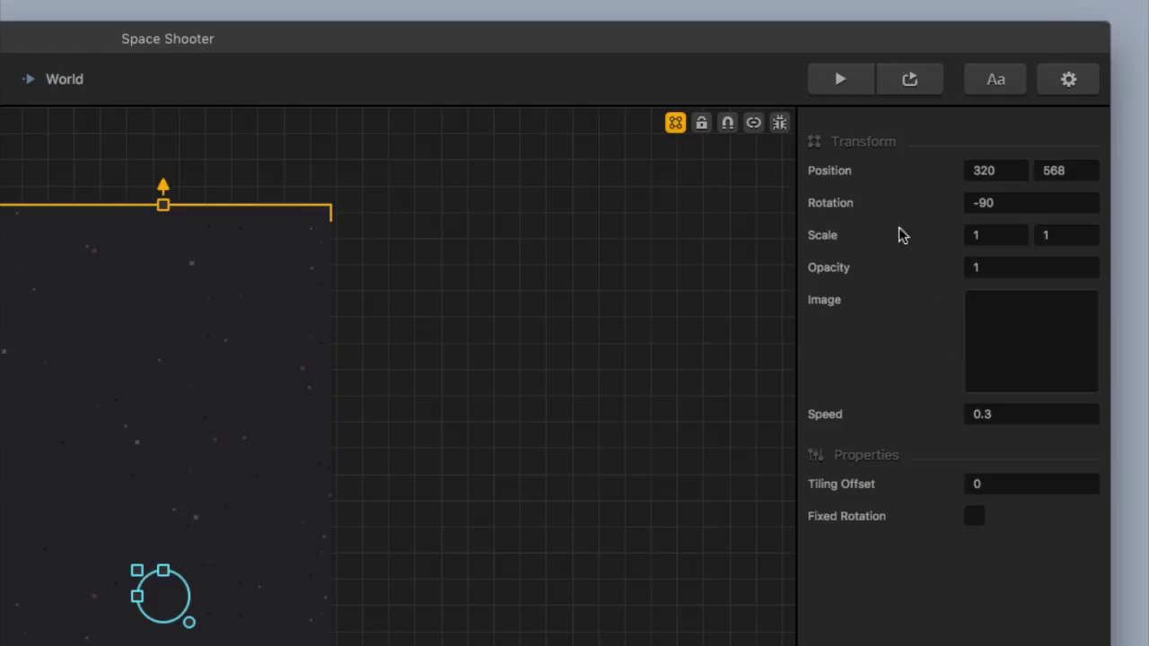
{"action": "left_click", "coordinate": [827, 84]}
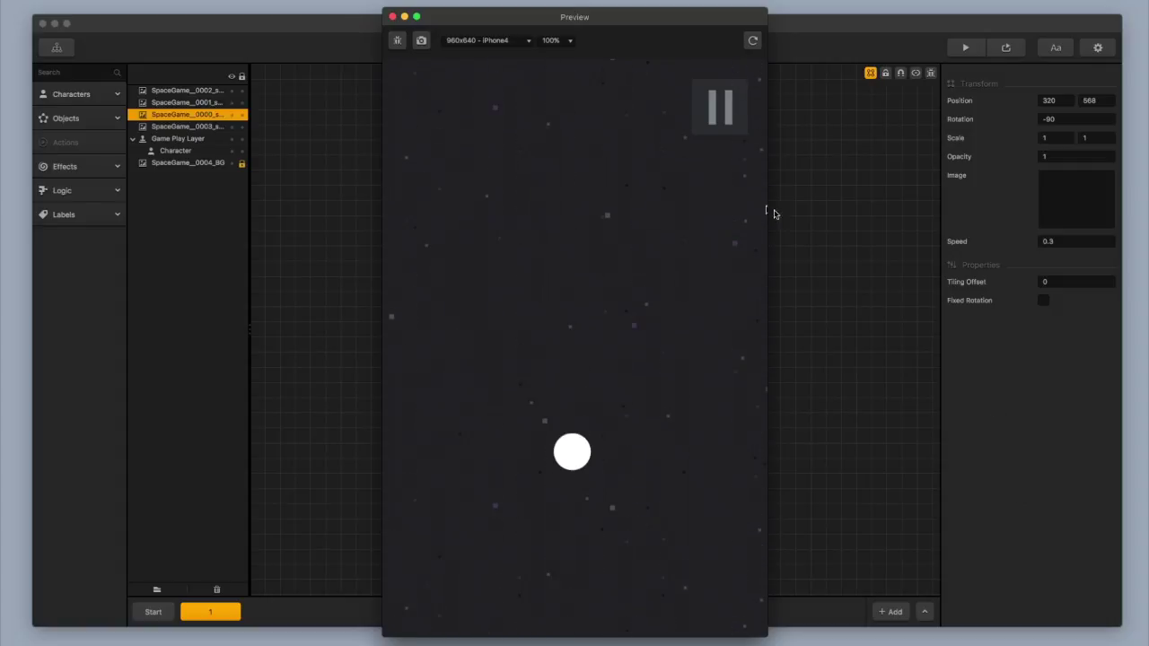
{"action": "left_click", "coordinate": [391, 20]}
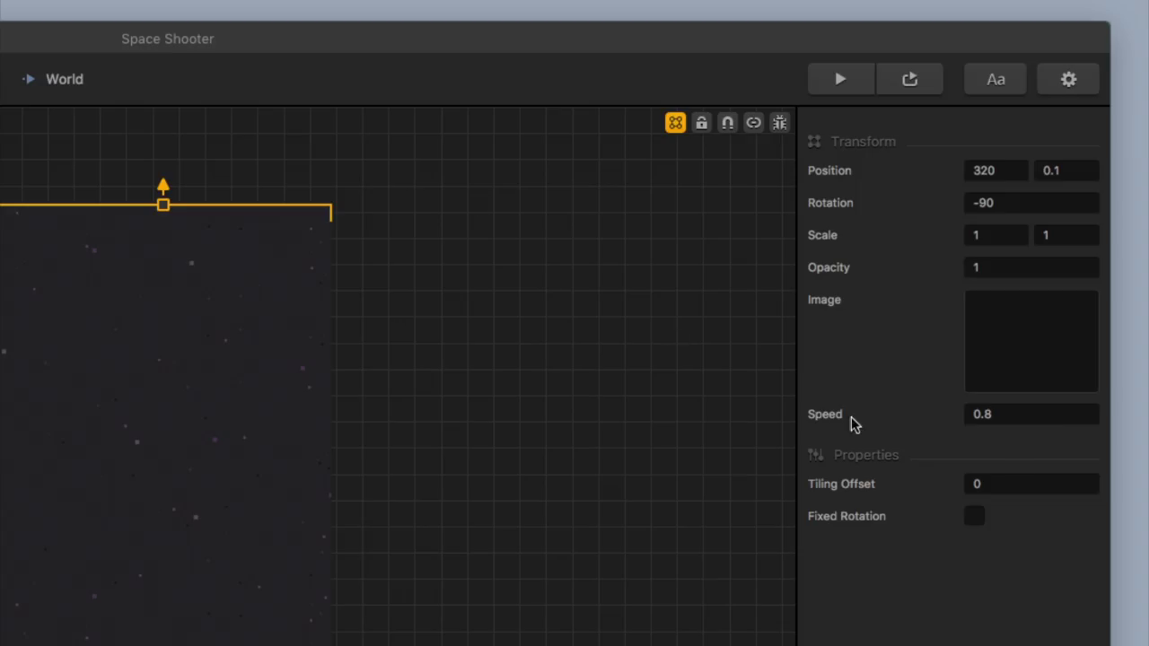
- Change the 0001 star layer's Speed from 0.8 to 0.6 and run the game preview
{"action": "left_click", "coordinate": [1015, 414]}
{"action": "key", "text": "BackSpace"}
{"action": "type", "text": "0"}
{"action": "key", "text": "BackSpace"}
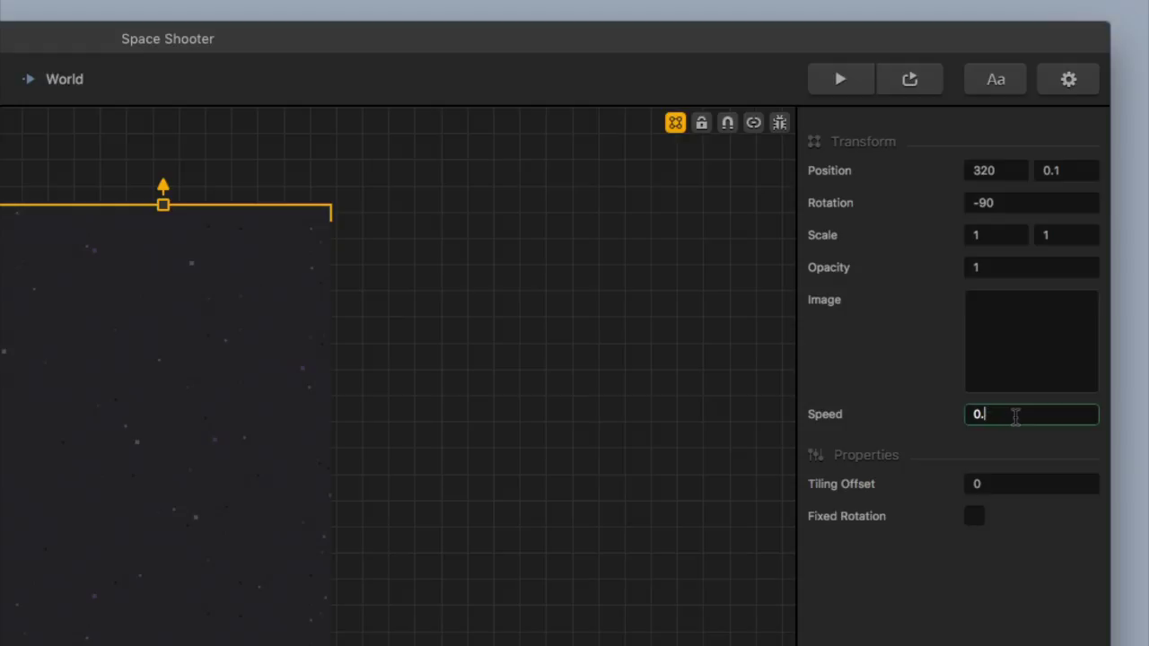
{"action": "type", "text": "6"}
{"action": "key", "text": "Return"}
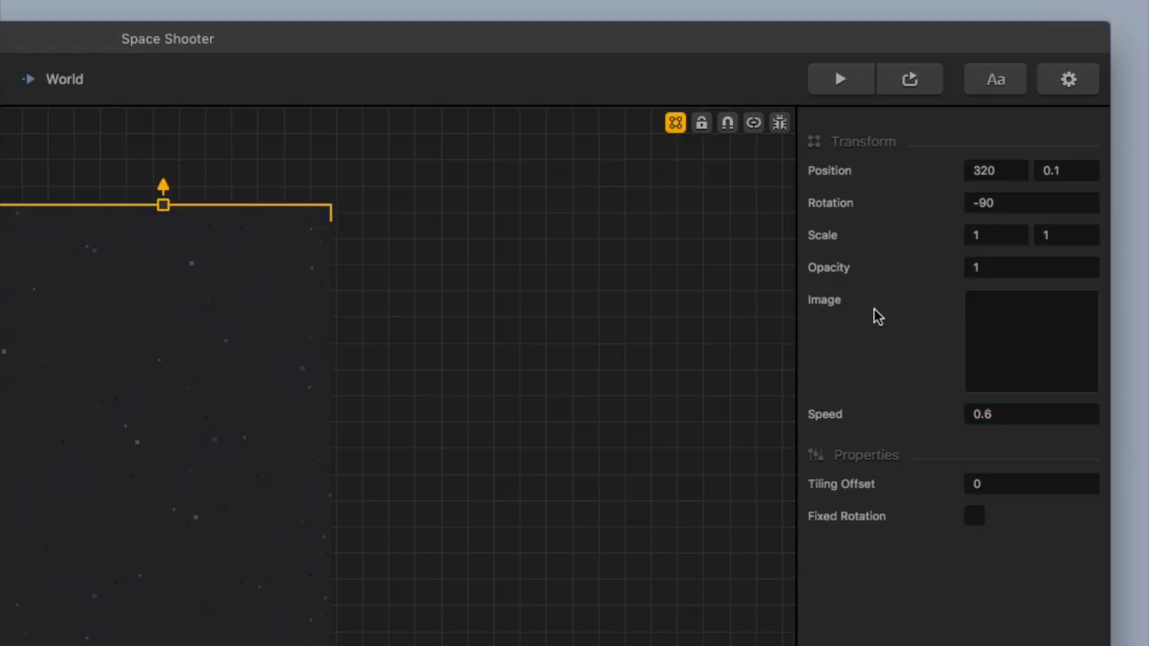
{"action": "left_click", "coordinate": [832, 68]}
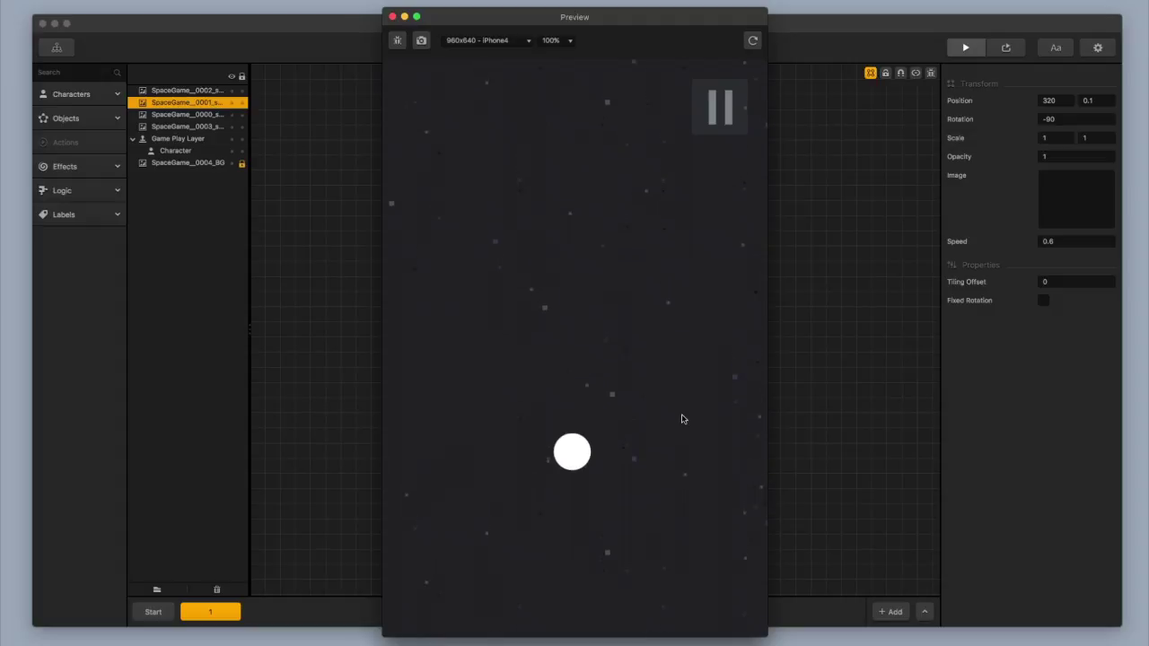
- Close the Preview window showing the five-layer starfield
{"action": "left_click", "coordinate": [393, 16]}
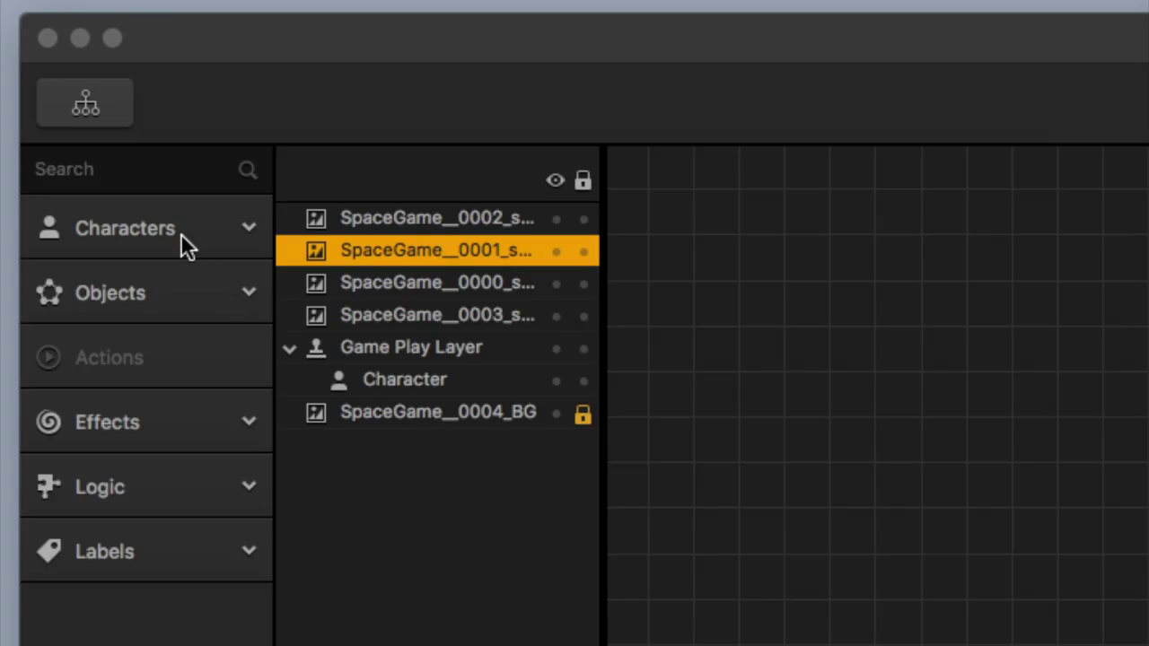
- Assign the rocket image as the Character's Default Animation and open its Collision Shape editor
{"action": "left_click", "coordinate": [91, 96]}
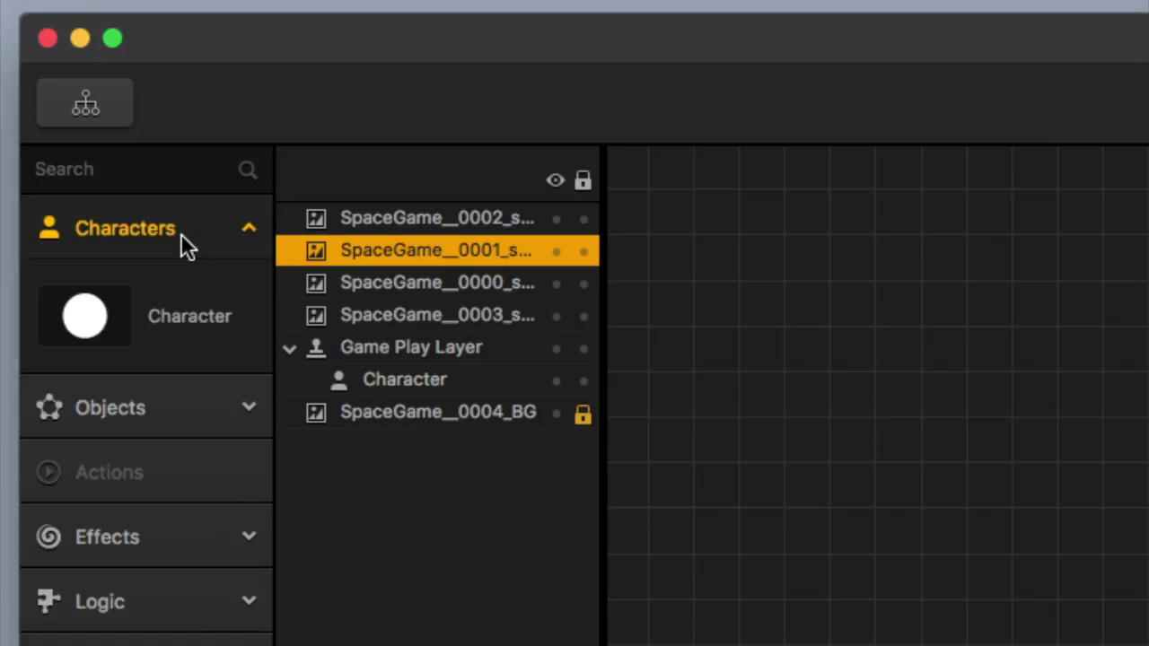
{"action": "left_click", "coordinate": [186, 316]}
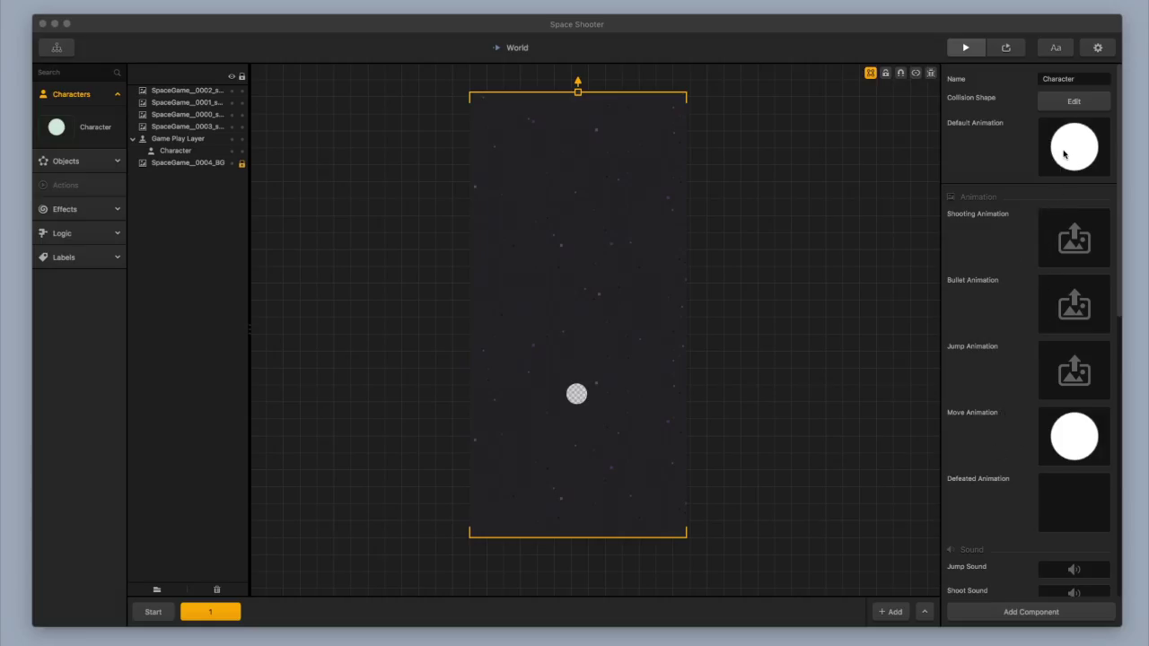
{"action": "left_click_drag", "start_coordinate": [1066, 155], "coordinate": [1076, 160]}
{"action": "left_click_drag", "start_coordinate": [1076, 159], "coordinate": [1076, 159]}
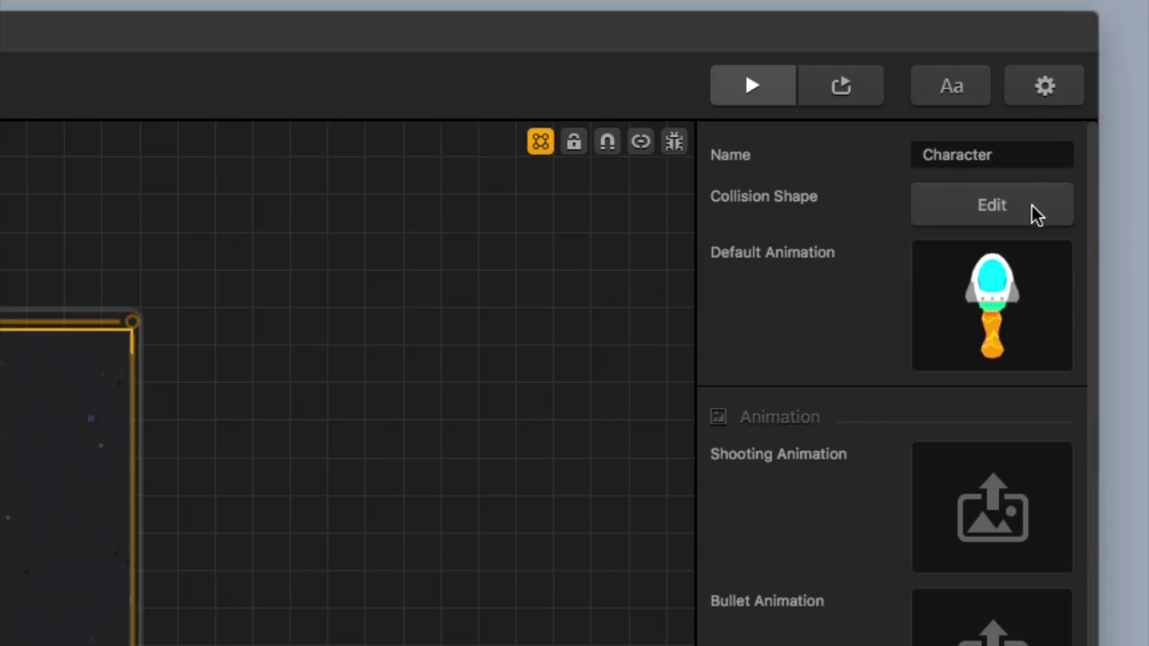
{"action": "left_click", "coordinate": [1036, 215]}
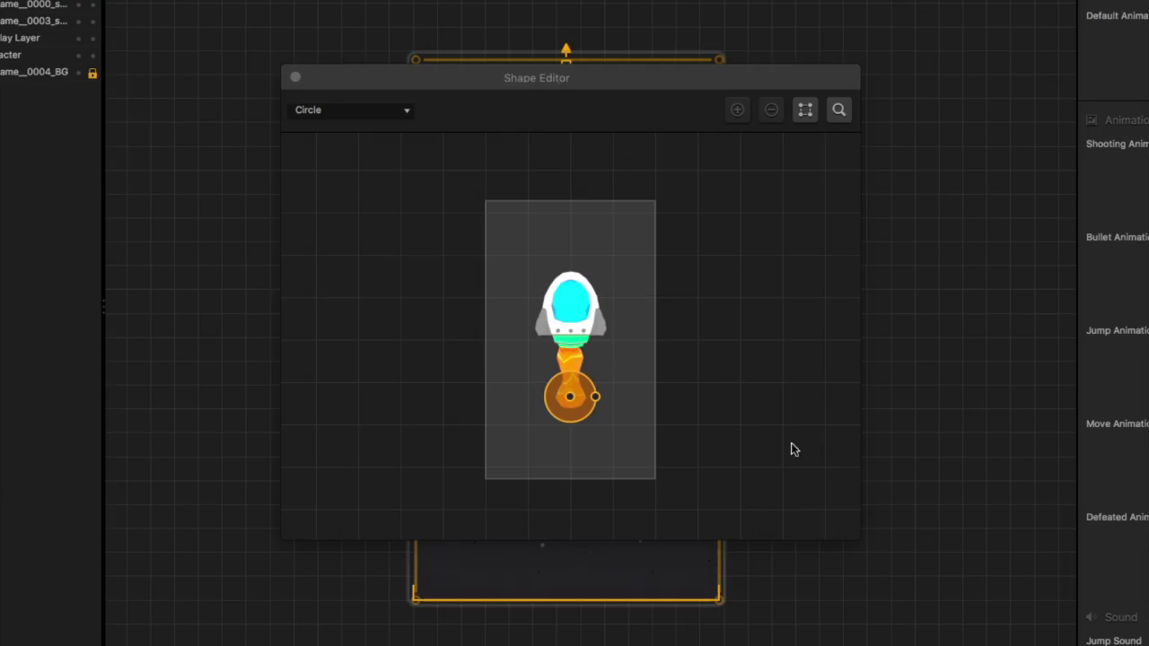
- Drag the circular collider from the flame onto the rocket's cockpit and close the Shape Editor
{"action": "left_click_drag", "start_coordinate": [571, 399], "coordinate": [600, 317]}
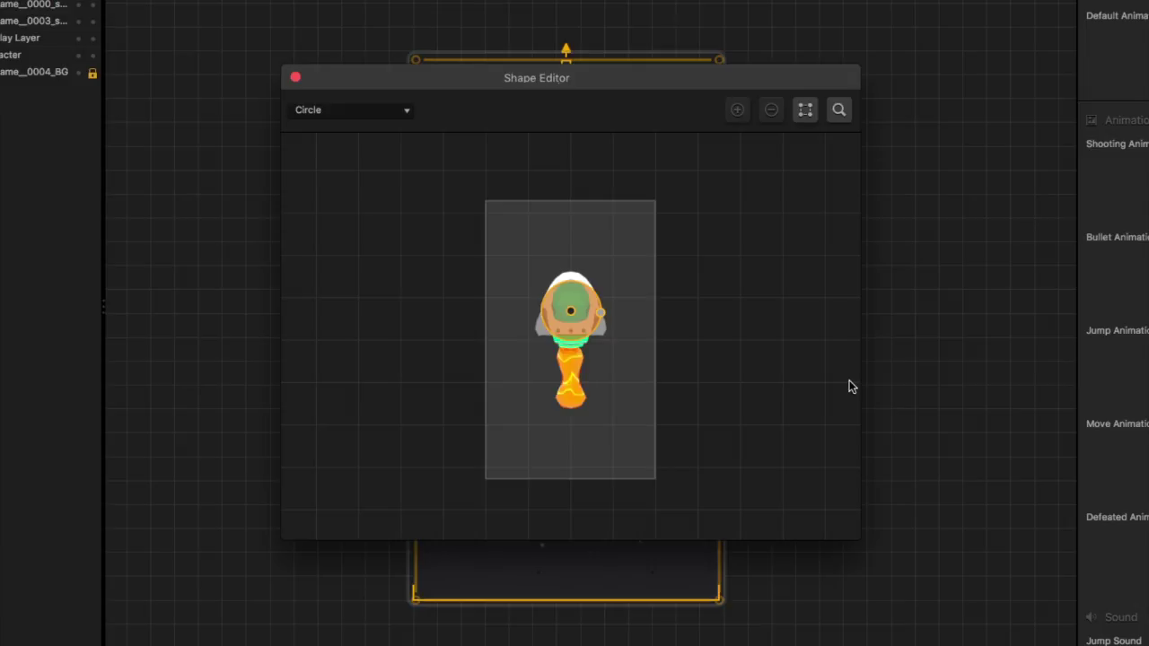
{"action": "left_click", "coordinate": [295, 79]}
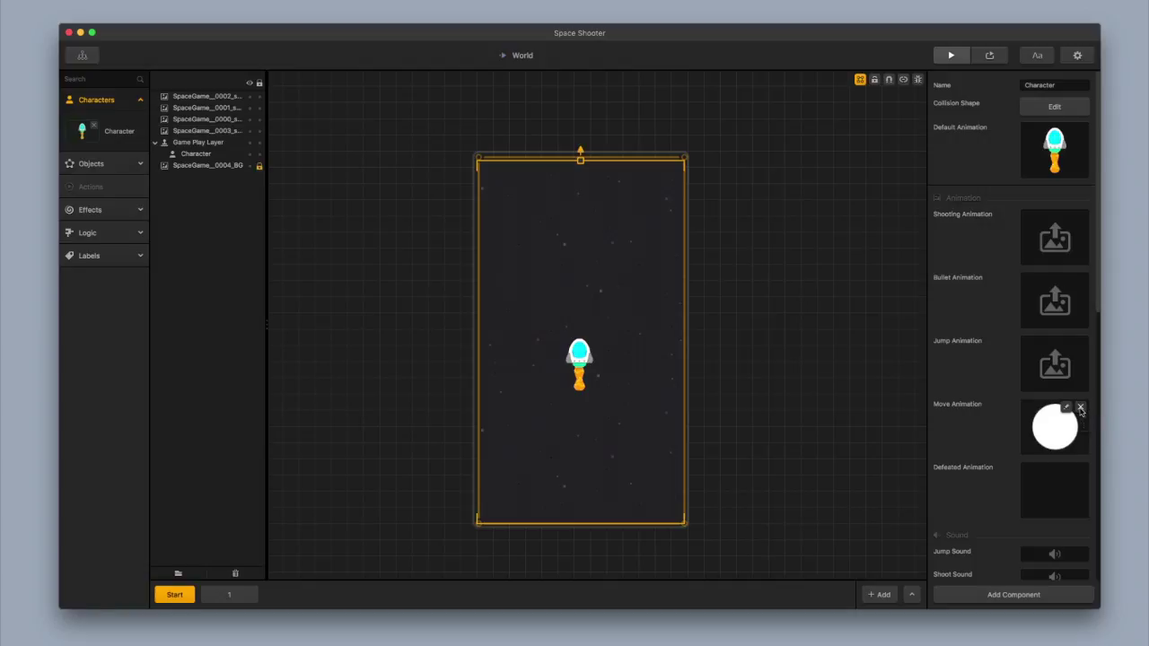
- Clear the white circle from the Move Animation and edit the spaceship_0001 Default Animation
{"action": "left_click", "coordinate": [1081, 408]}
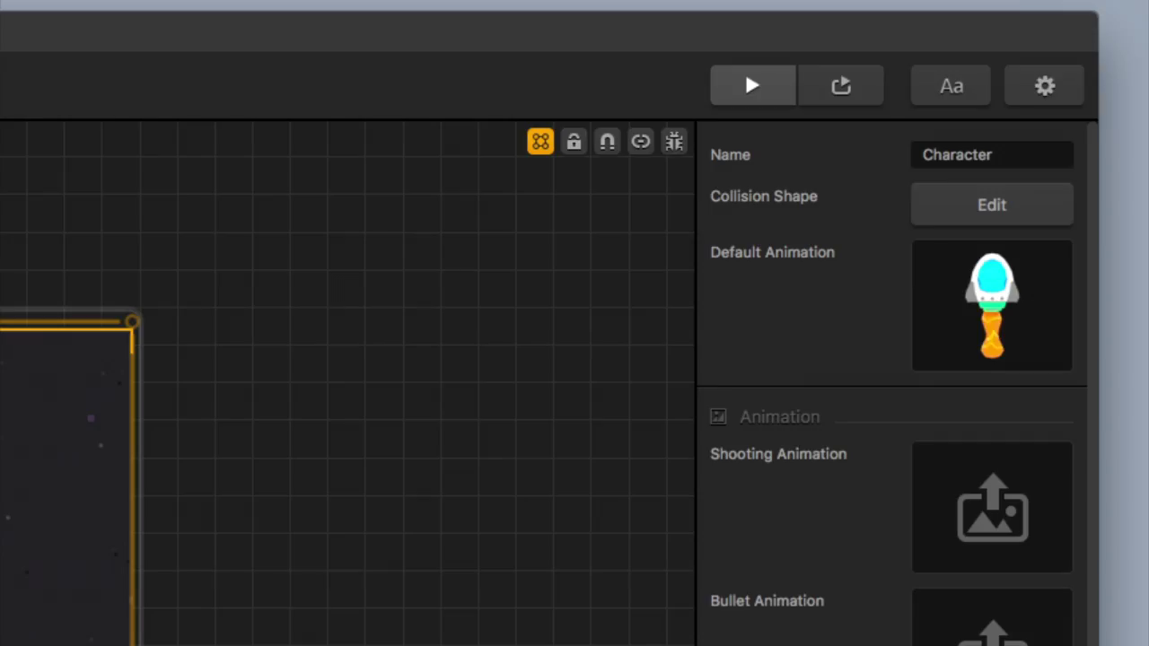
{"action": "mouse_move", "coordinate": [1031, 284]}
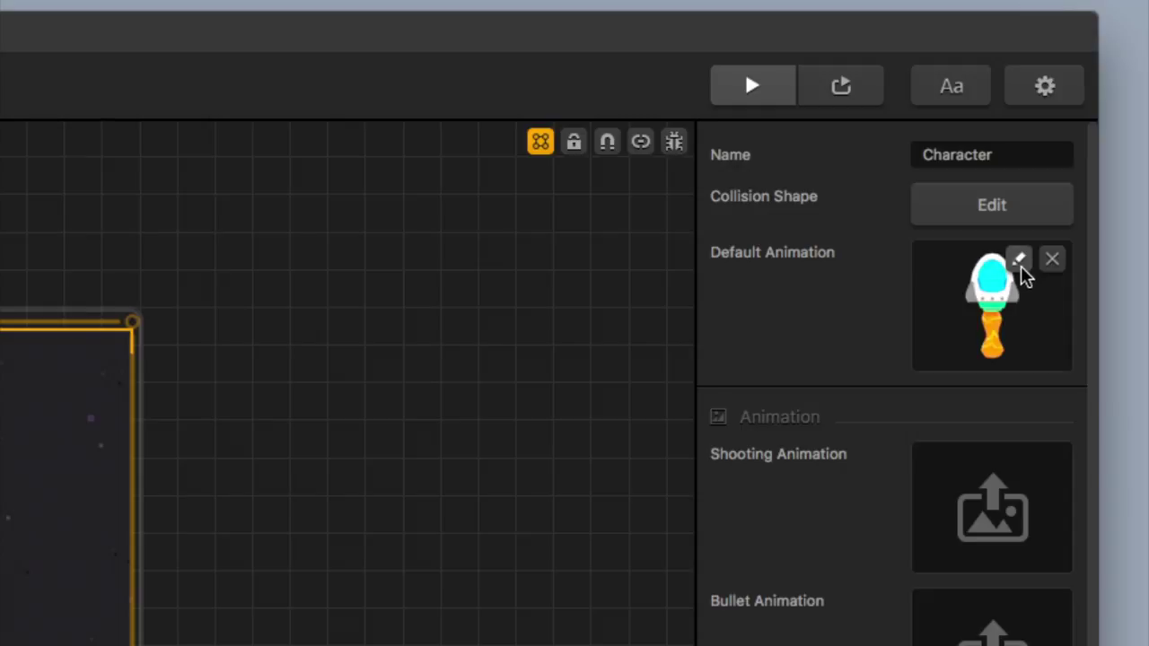
{"action": "left_click", "coordinate": [1022, 266]}
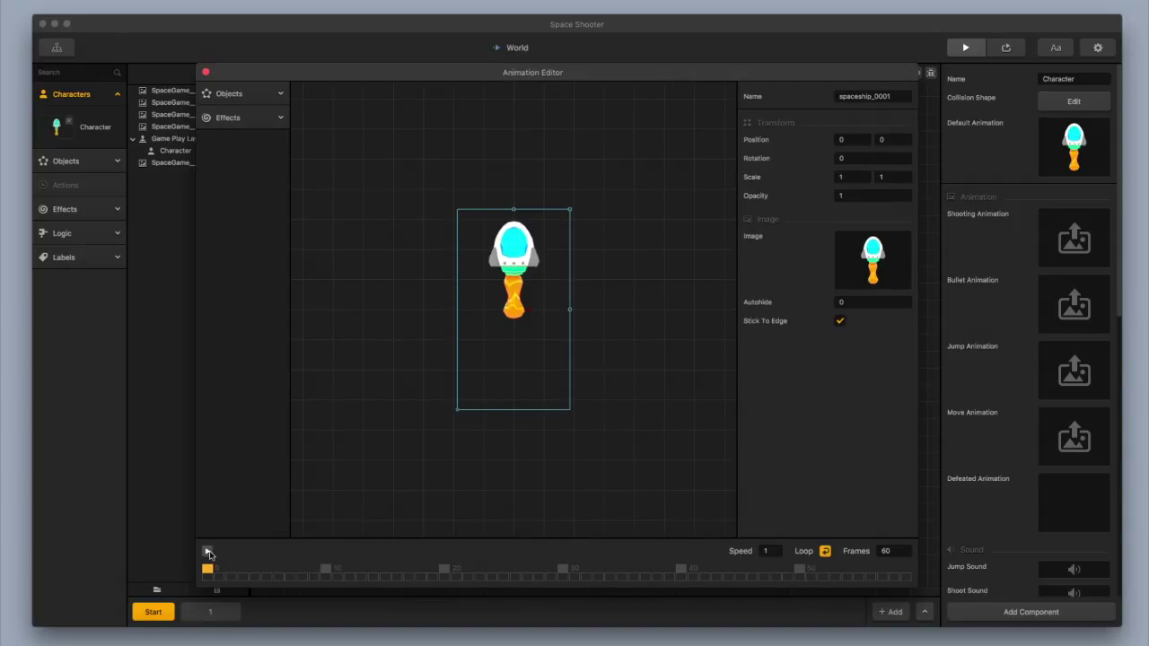
- Play and stop the rocket's flame animation, then close the Animation Editor
{"action": "left_click", "coordinate": [209, 554]}
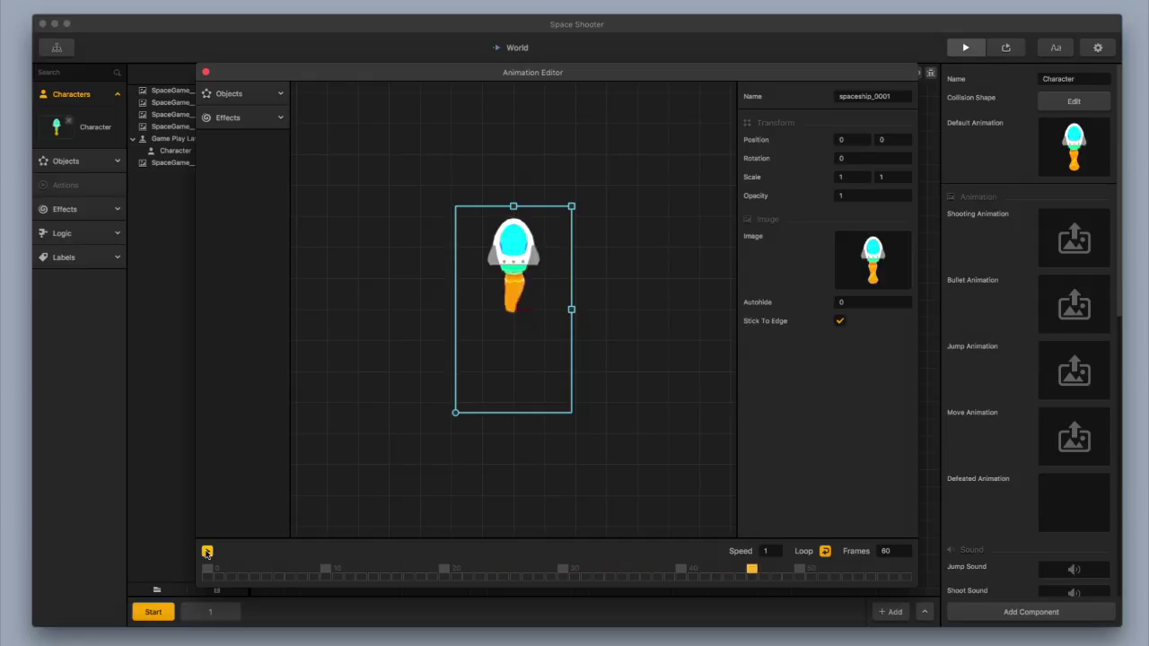
{"action": "left_click", "coordinate": [207, 552]}
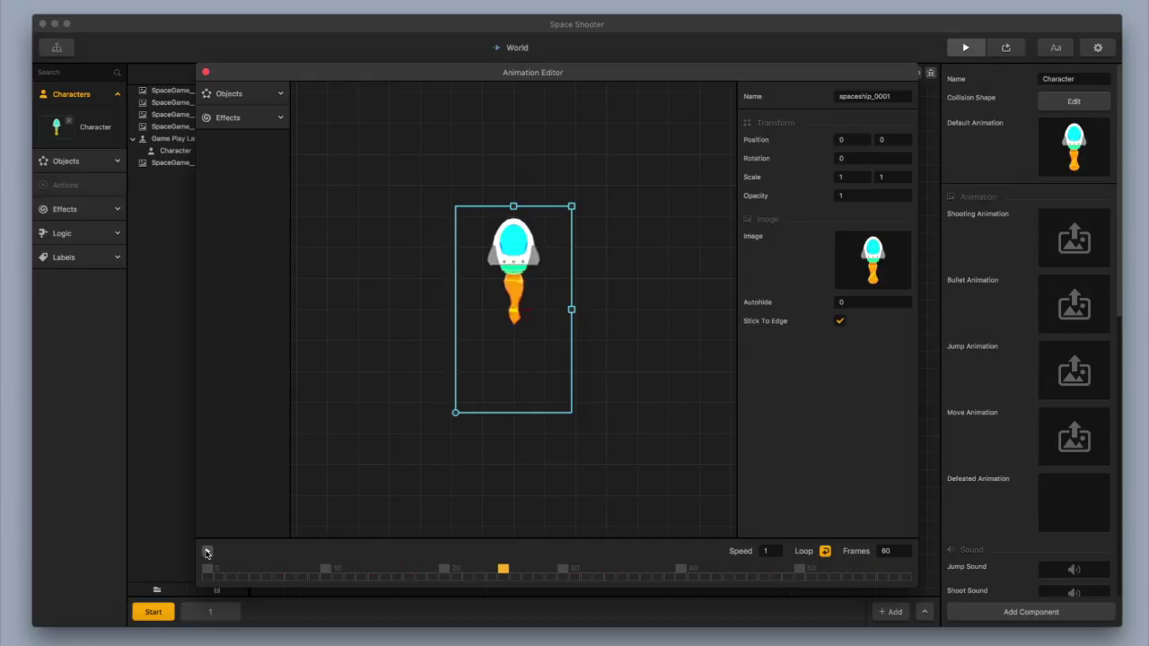
{"action": "left_click", "coordinate": [206, 72]}
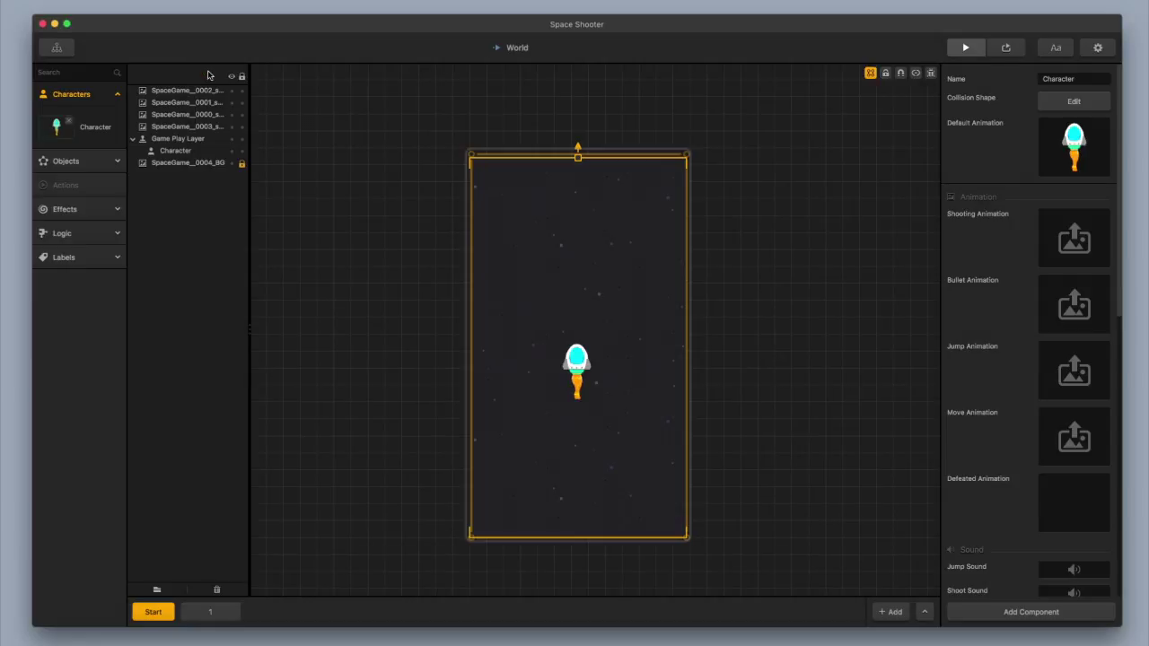
- Run a game preview, steer the rocket around, then stop the preview
{"action": "left_click", "coordinate": [965, 47]}
{"action": "left_click_drag", "start_coordinate": [705, 502], "coordinate": [597, 533]}
{"action": "key", "text": "super+w"}
- Change the second Max Speed value to 0, keeping 40, and steer the rocket in a new preview
{"action": "scroll", "coordinate": [1007, 340], "scroll_direction": "down", "scroll_amount": 15}
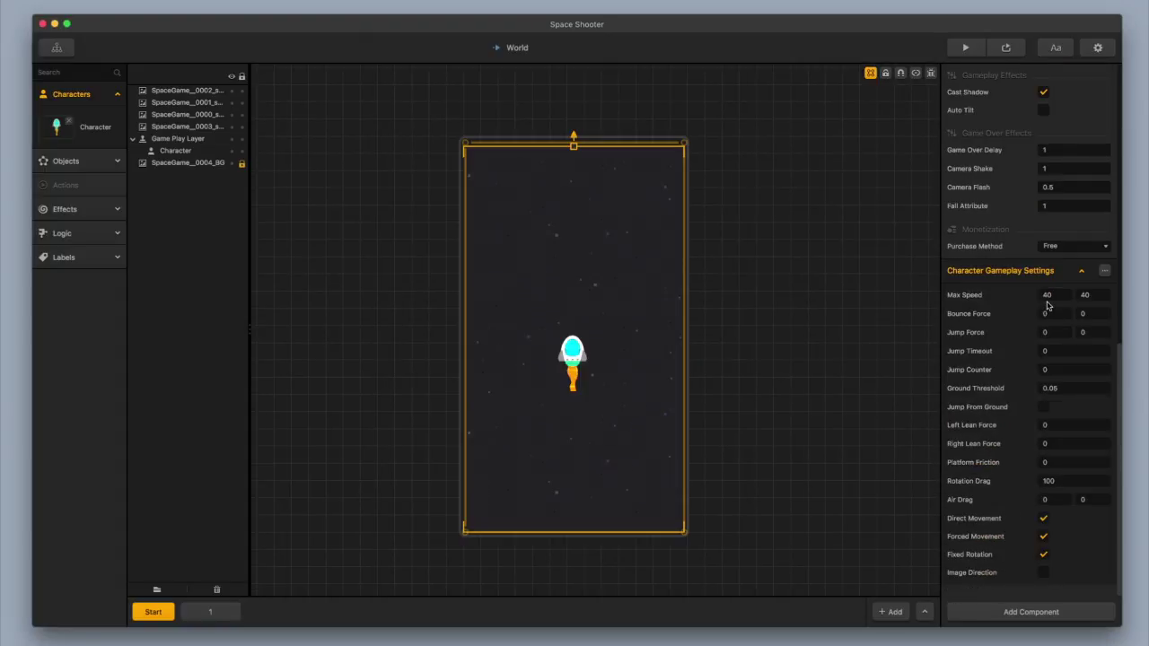
{"action": "left_click", "coordinate": [1100, 296]}
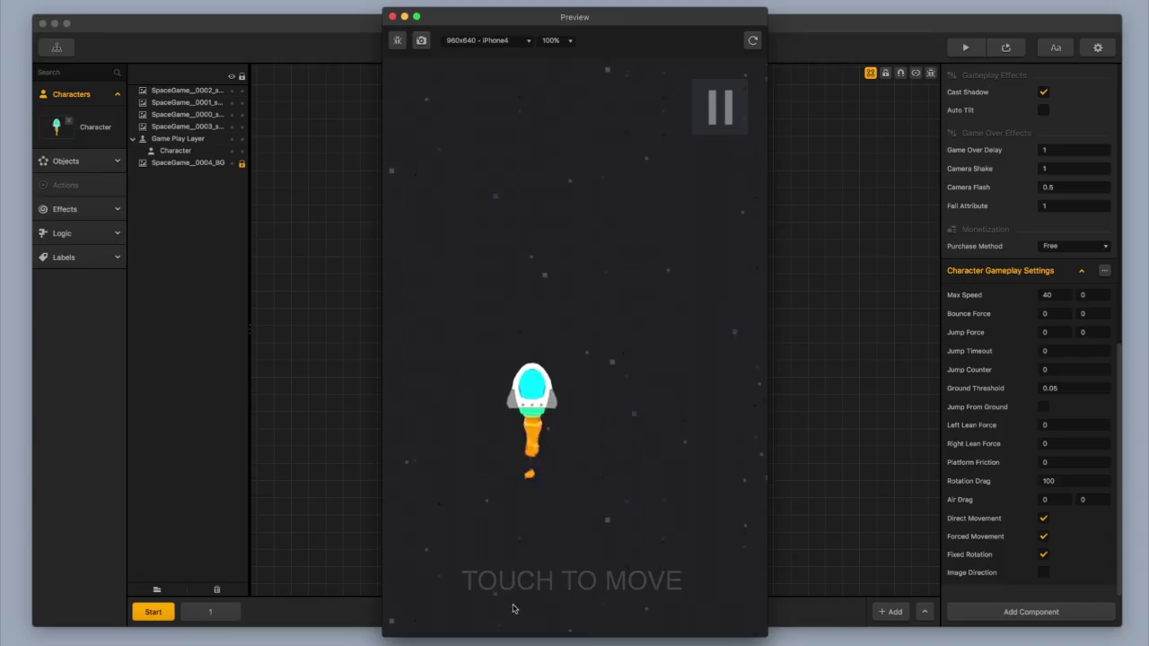
{"action": "left_click_drag", "start_coordinate": [513, 608], "coordinate": [503, 477]}
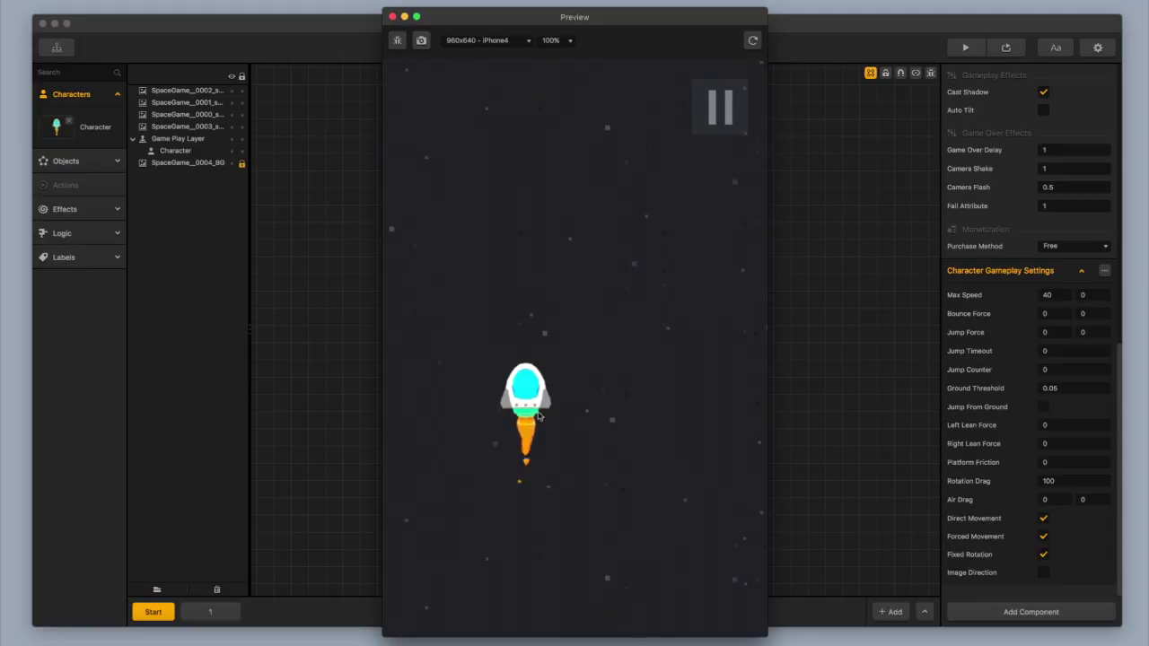
- End the test run and drag the rocket down to about 313.685, 143.436 near the scene bottom
{"action": "mouse_move", "coordinate": [539, 418]}
{"action": "left_mouse_down"}
{"action": "mouse_move", "coordinate": [616, 420]}
{"action": "mouse_move", "coordinate": [531, 416]}
{"action": "left_mouse_up"}
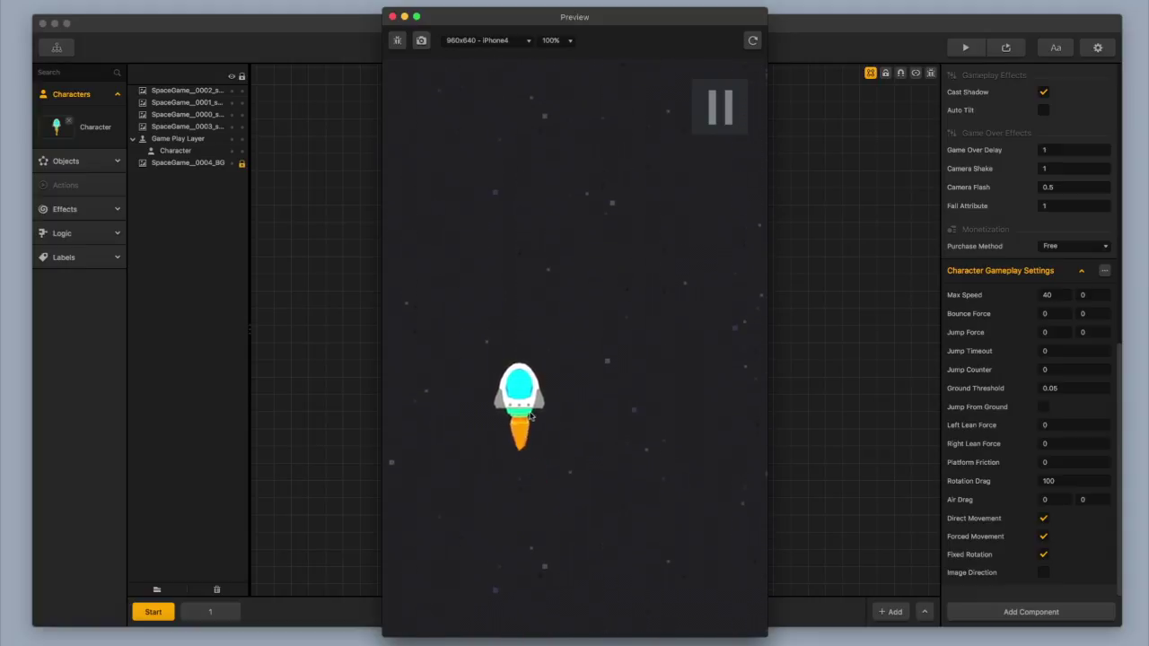
{"action": "left_click", "coordinate": [392, 16]}
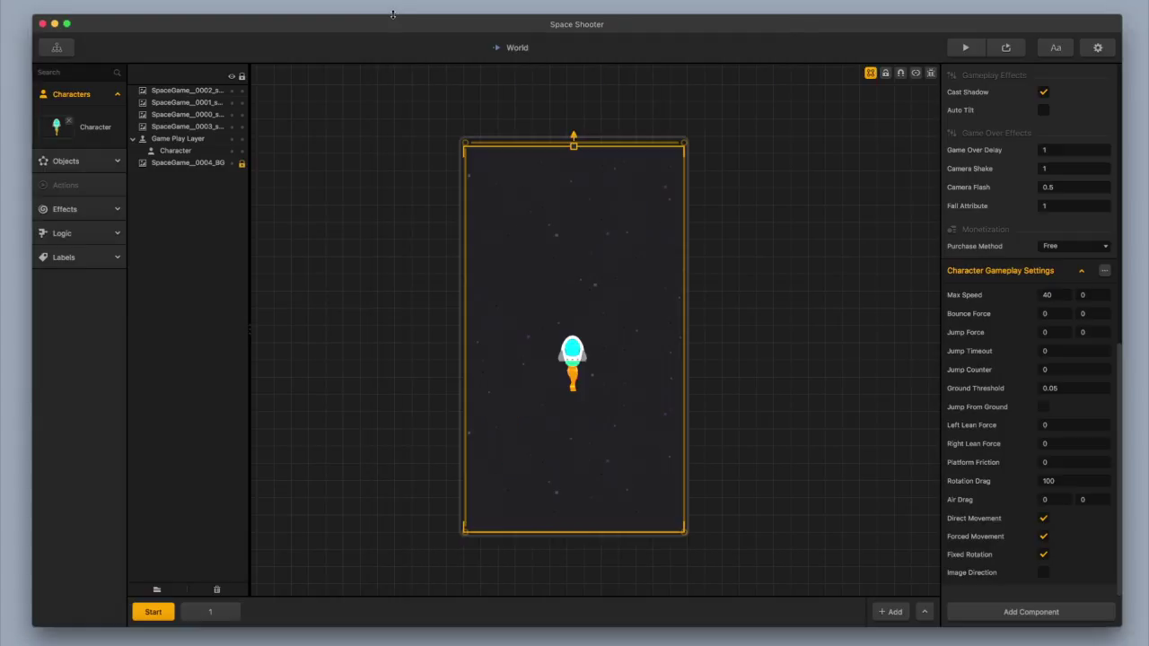
{"action": "left_click", "coordinate": [571, 359]}
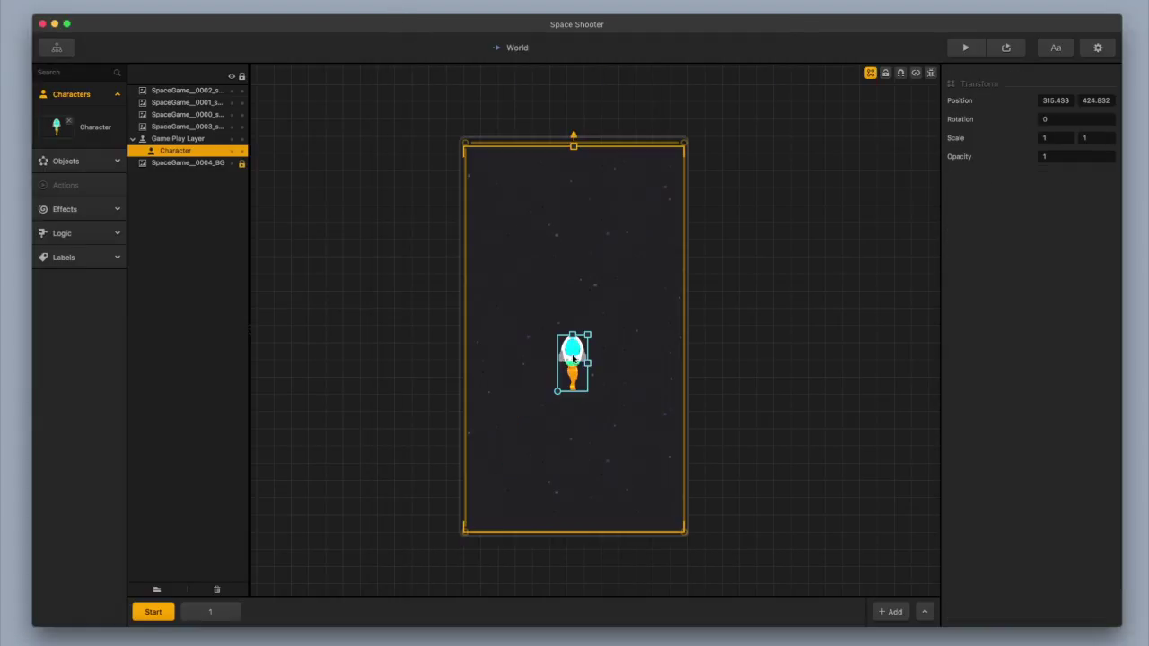
{"action": "left_click_drag", "start_coordinate": [574, 357], "coordinate": [574, 451]}
- Preview the game and slide the rocket left and right along the bottom with the arrow keys
{"action": "key", "text": "super+p"}
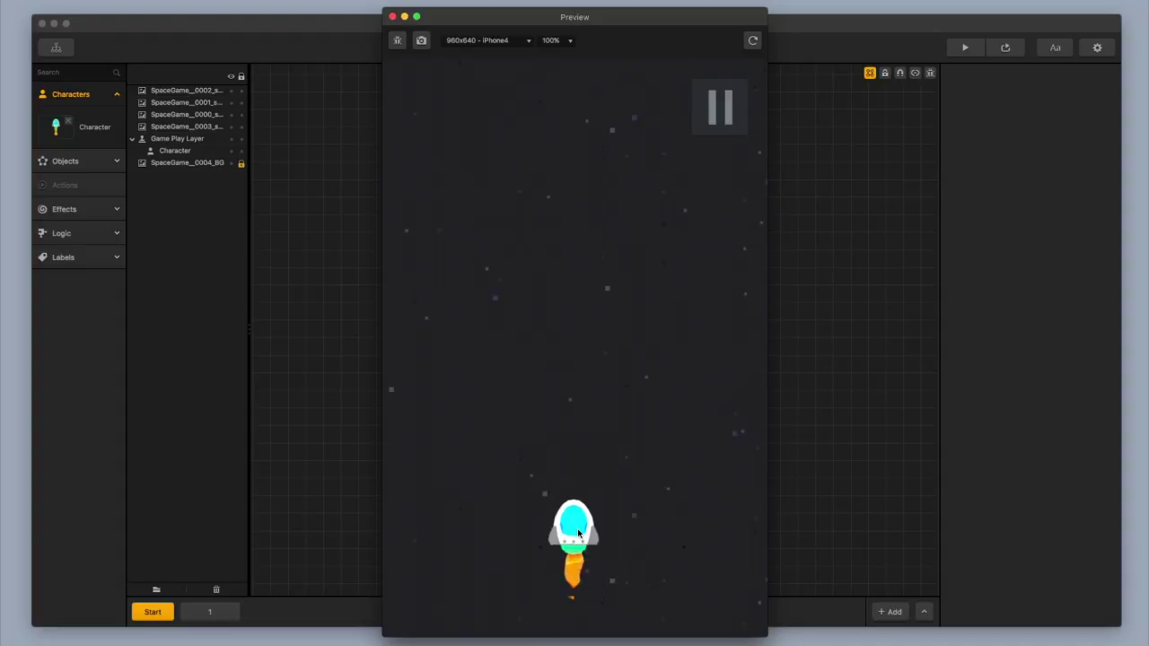
{"action": "key", "text": "Left"}
{"action": "key", "text": "Right"}
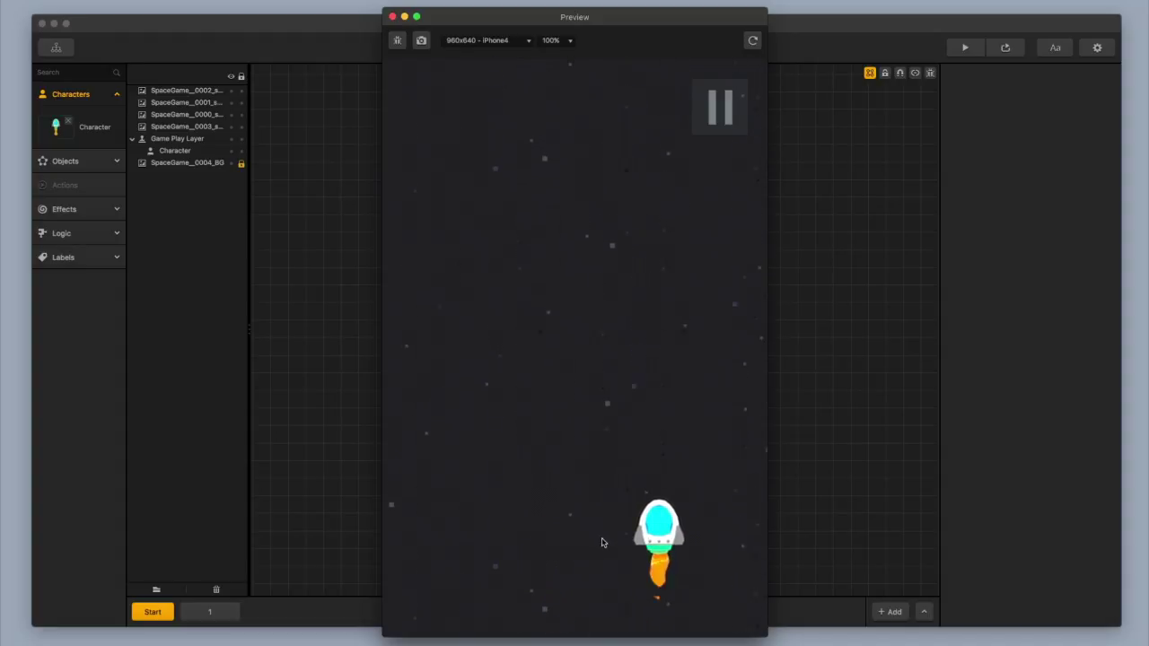
{"action": "key", "text": "Left"}
{"action": "key", "text": "Right"}
{"action": "key", "text": "Left"}
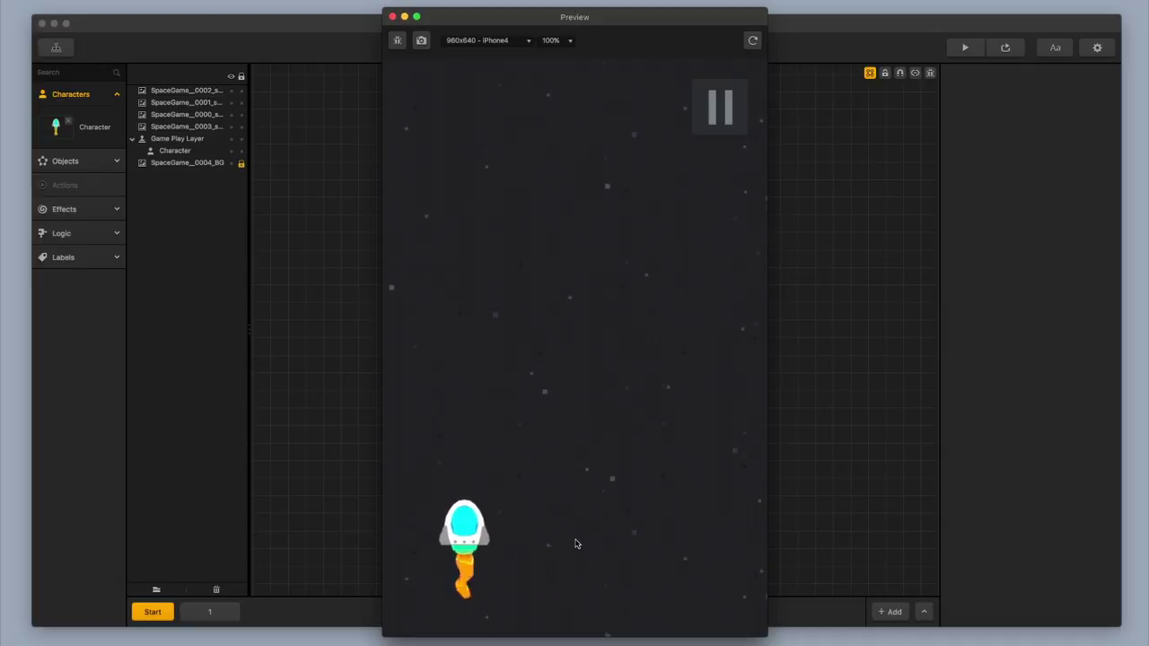
{"action": "key", "text": "Right"}
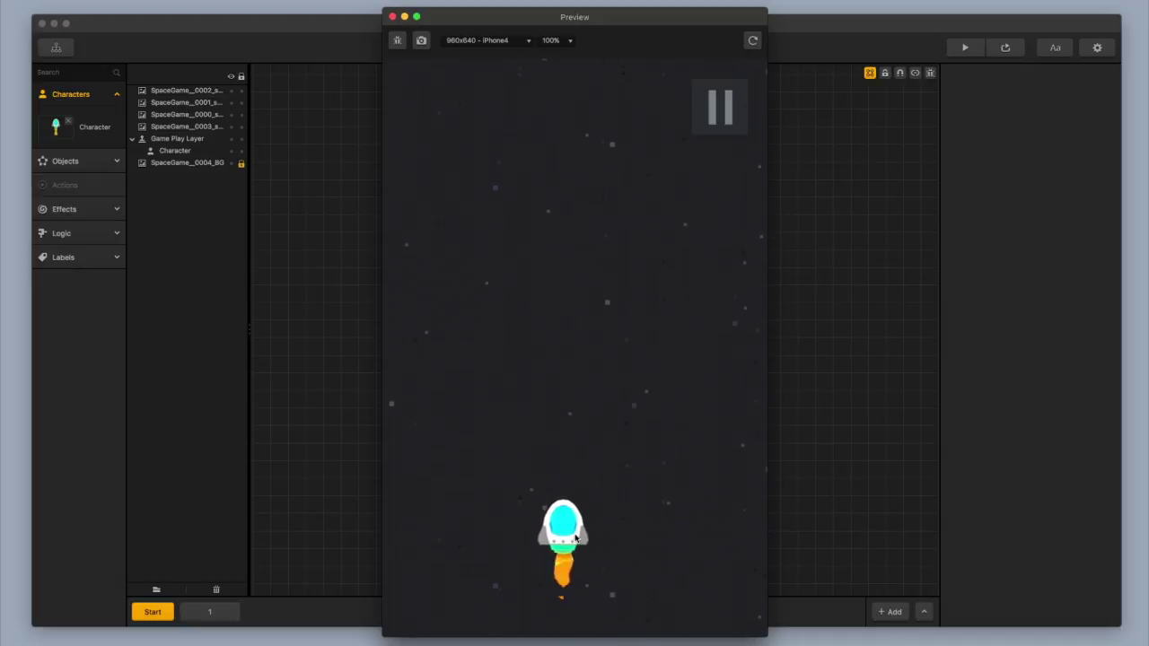
{"action": "key", "text": "Right"}
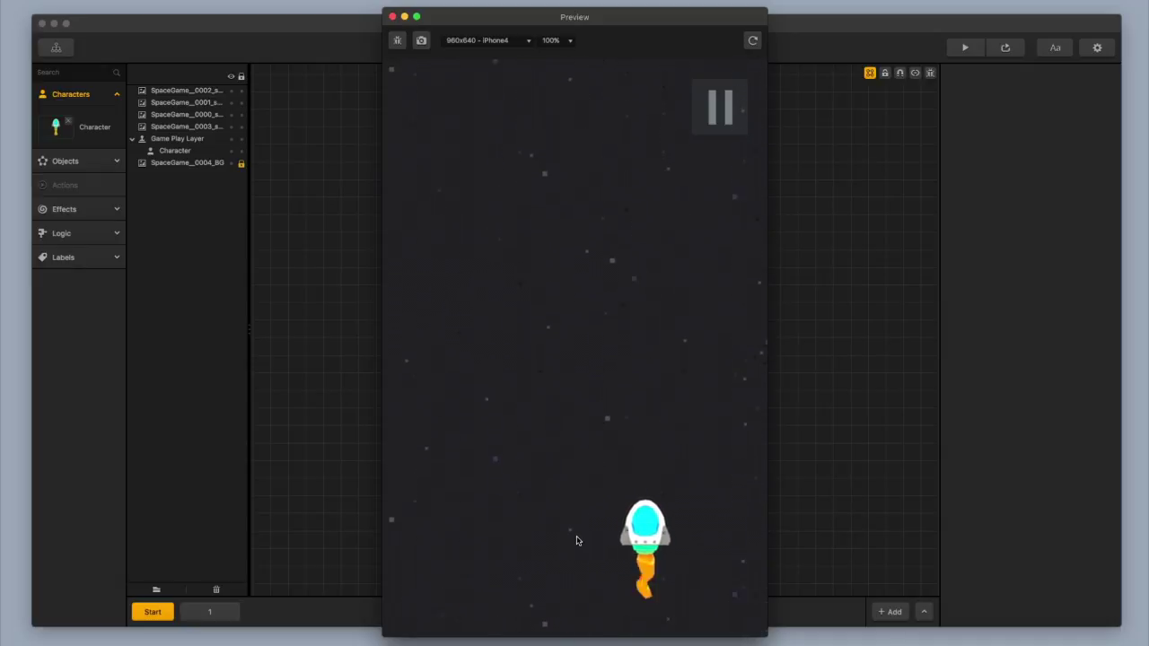